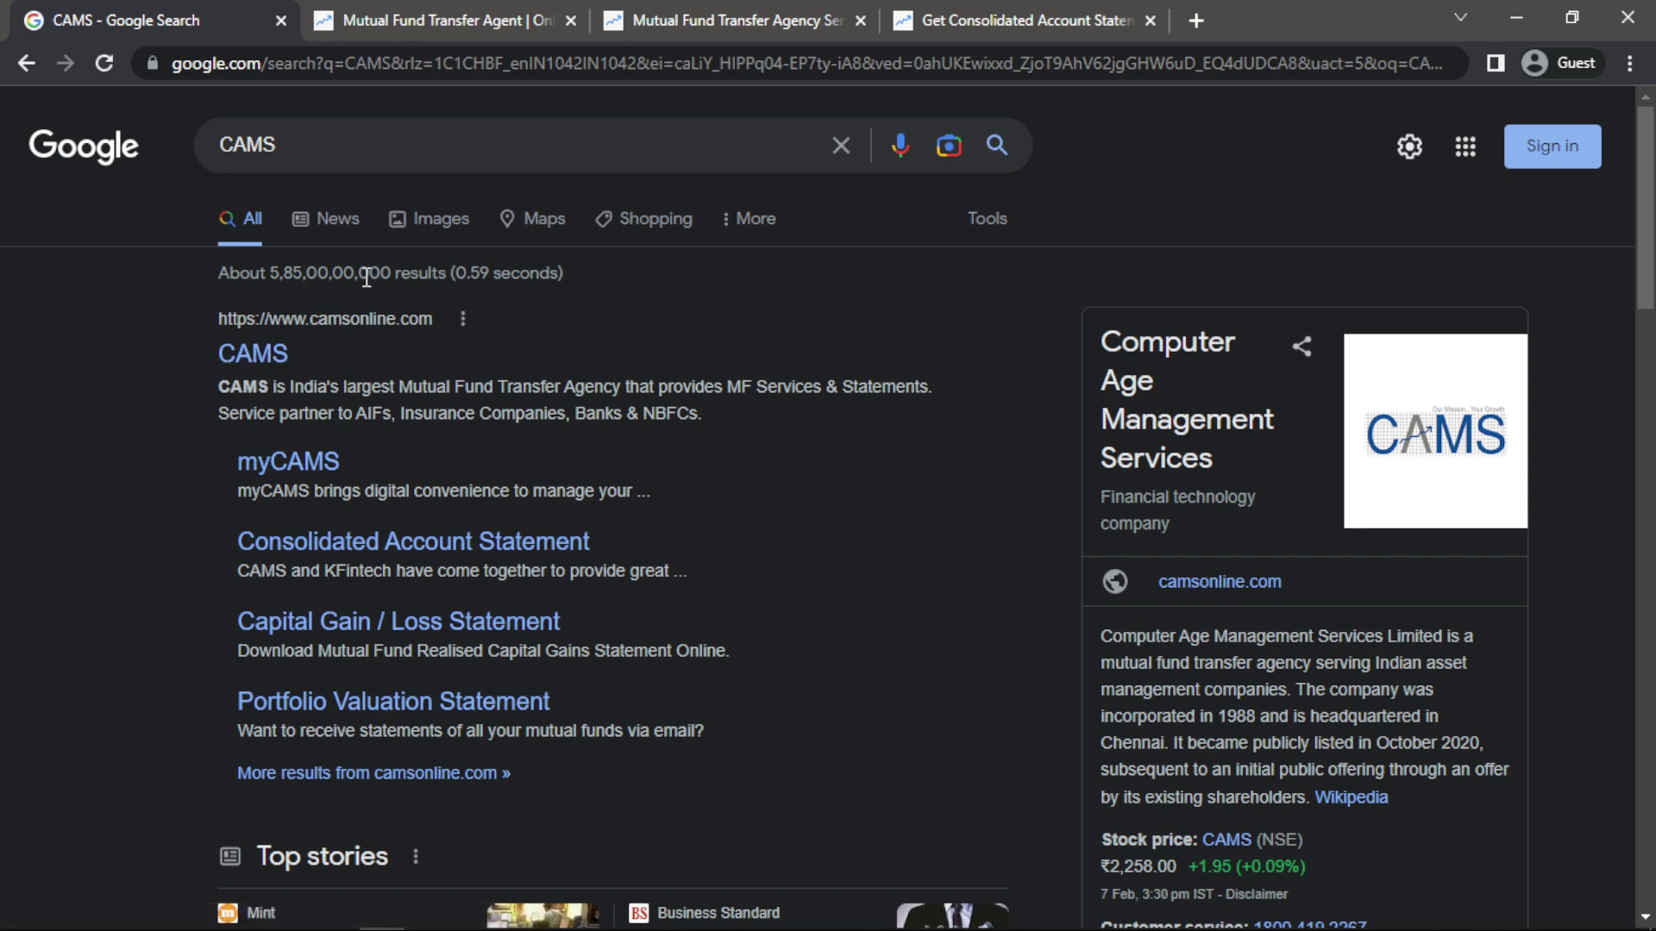
- Open the CAS - CAMS+KFintech statement request form from the MF Investors statement services on camsonline.com
left_click(392, 11)
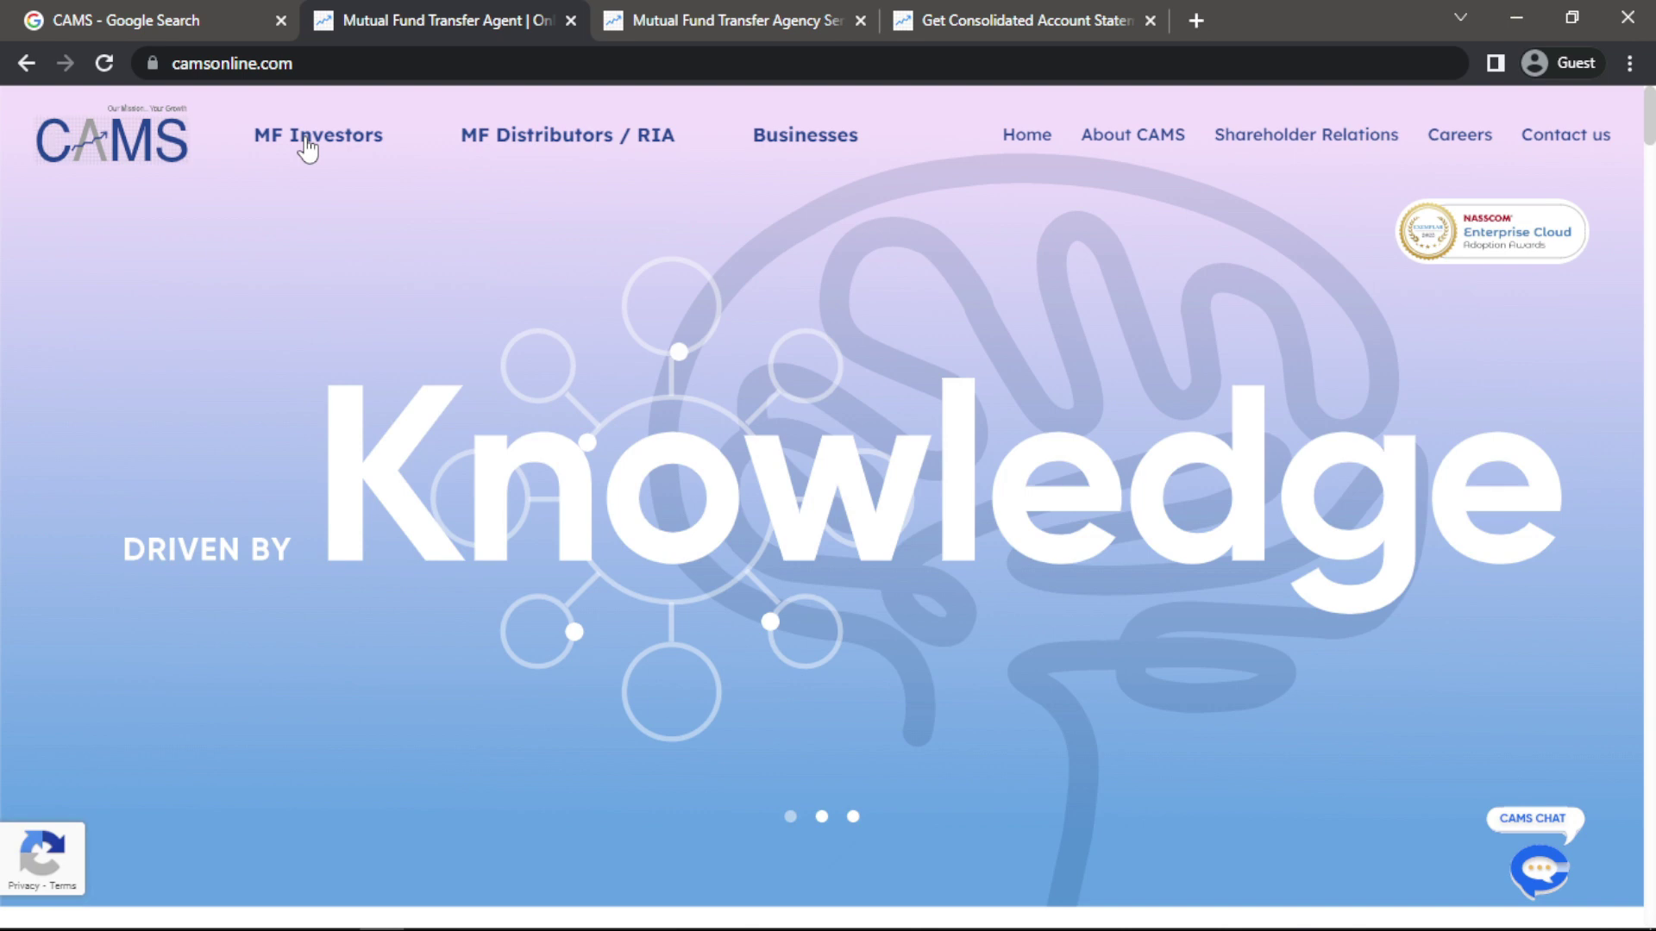
left_click(308, 138)
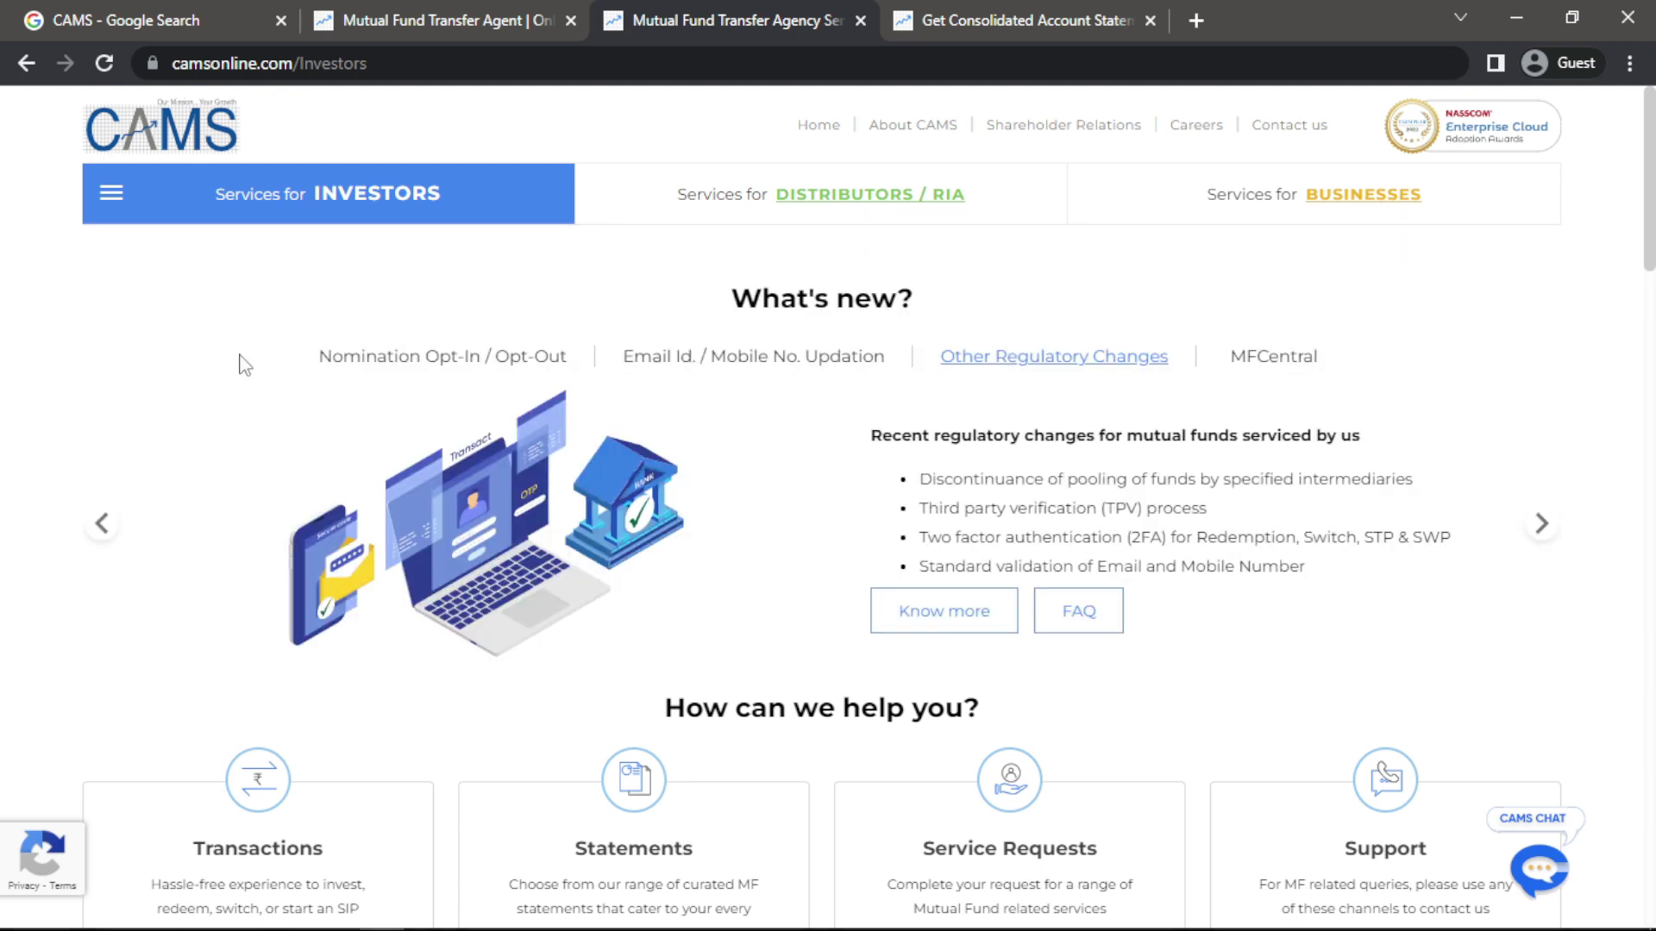
left_click(112, 205)
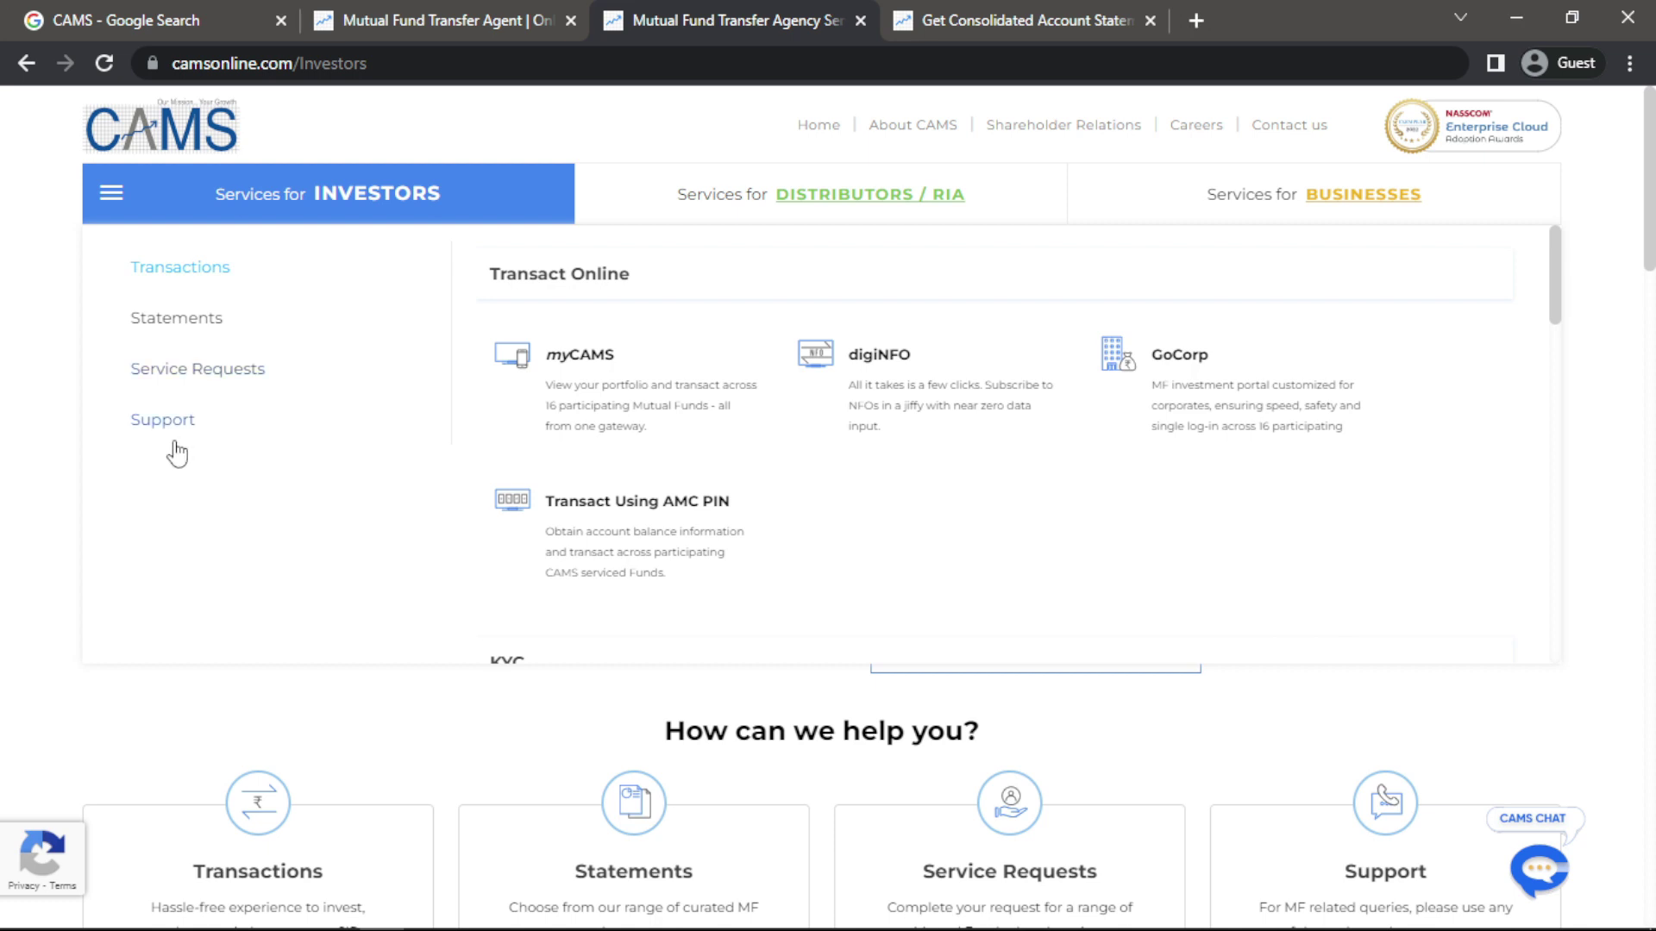
left_click(204, 329)
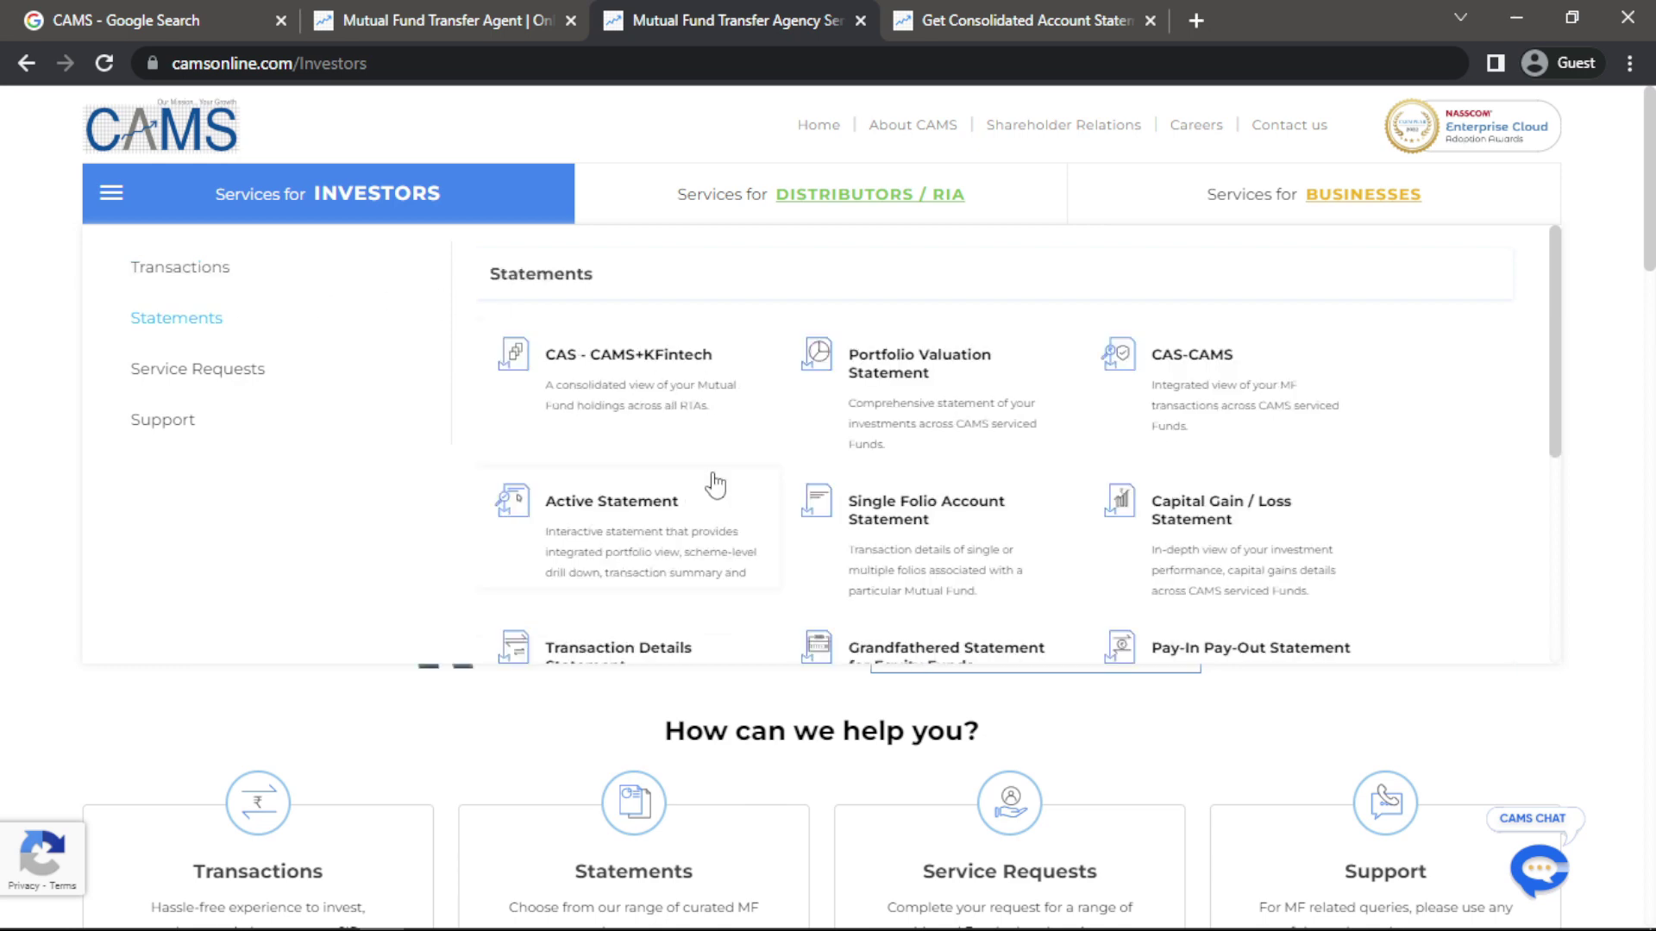
scroll(714, 489, "down", 5)
scroll(714, 489, "up", 5)
left_click(642, 411)
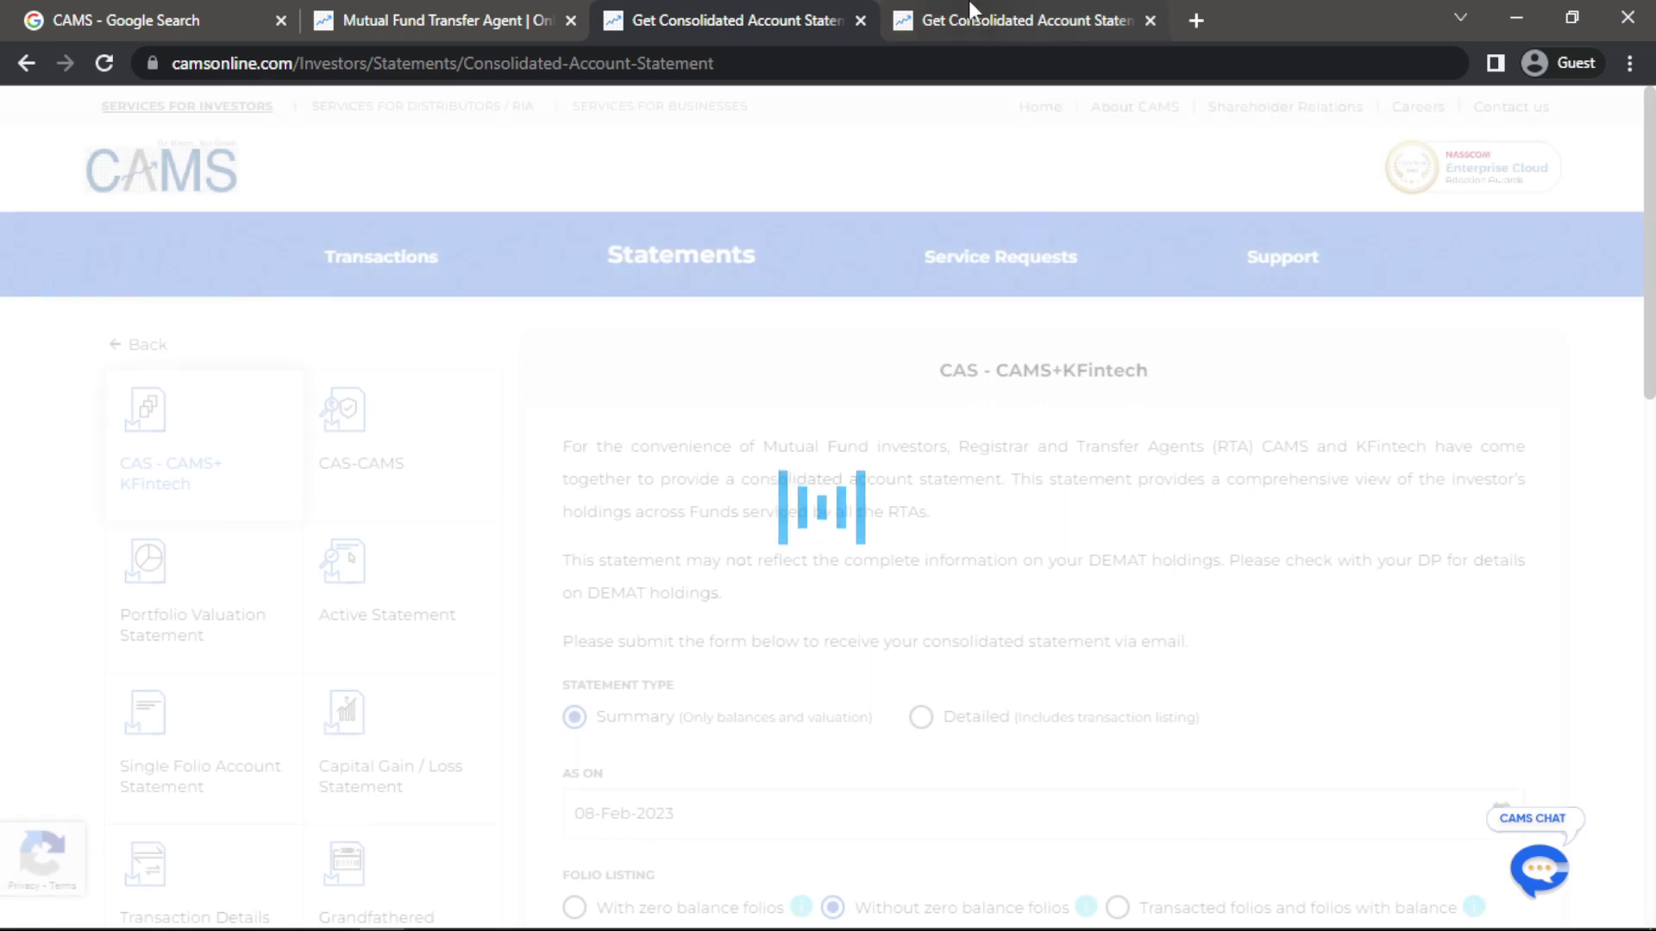
- Review the statement request form and compare the Detailed and Summary statement types, ending on Summary
scroll(993, 509, "down", 5)
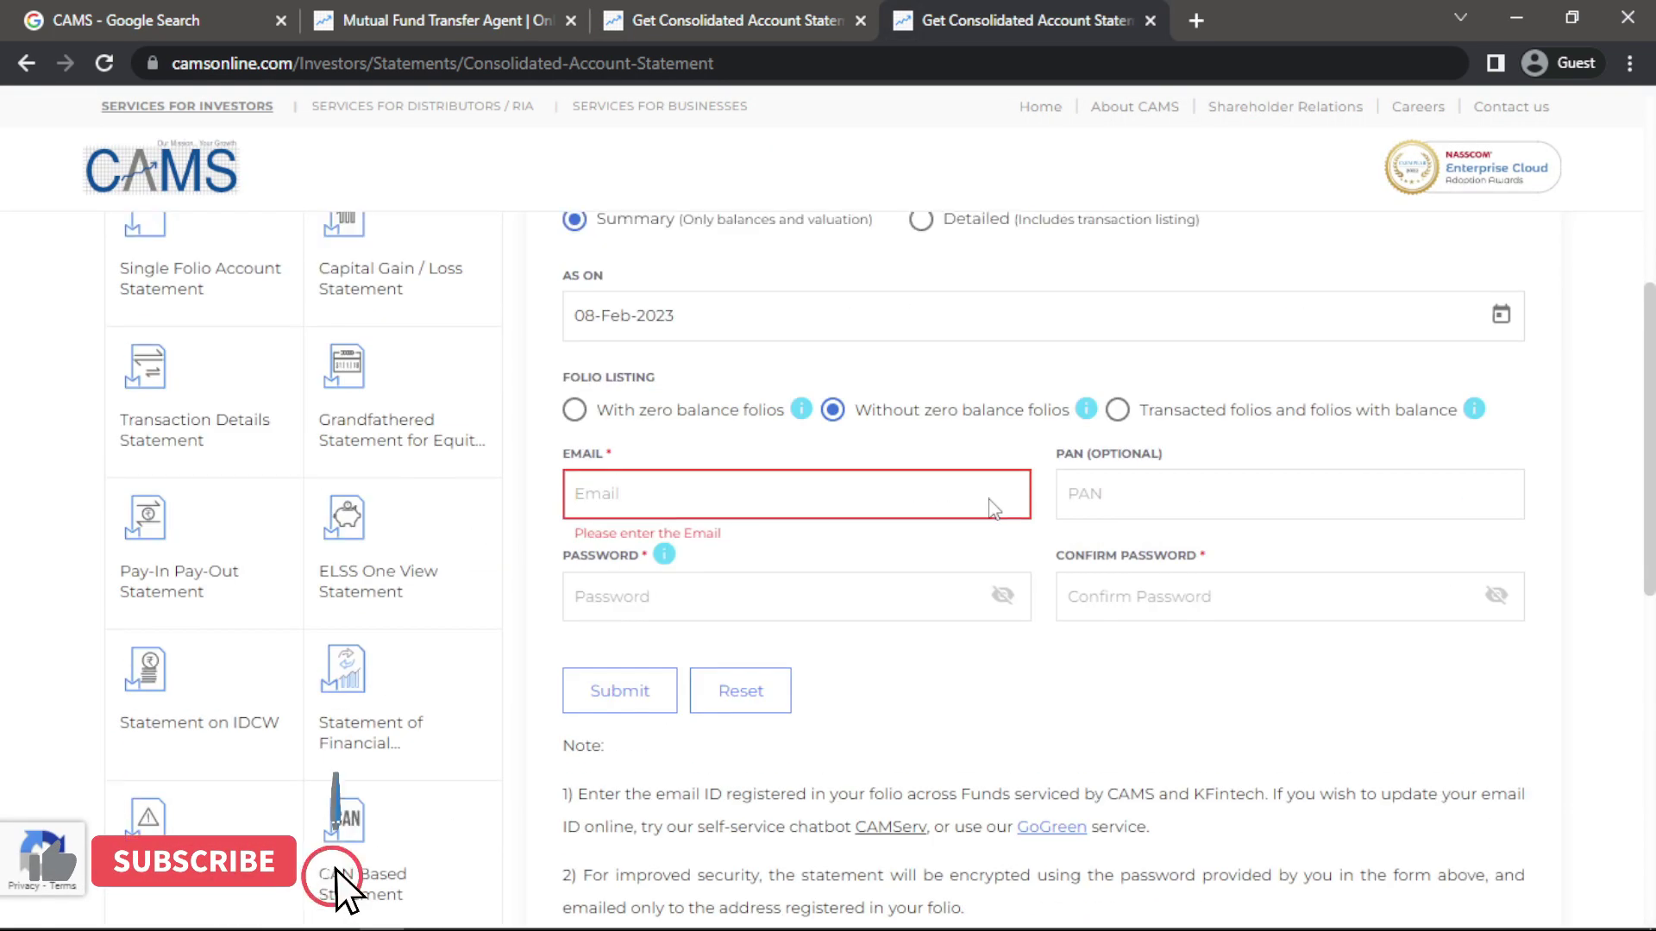
scroll(990, 500, "up", 5)
scroll(821, 543, "down", 4)
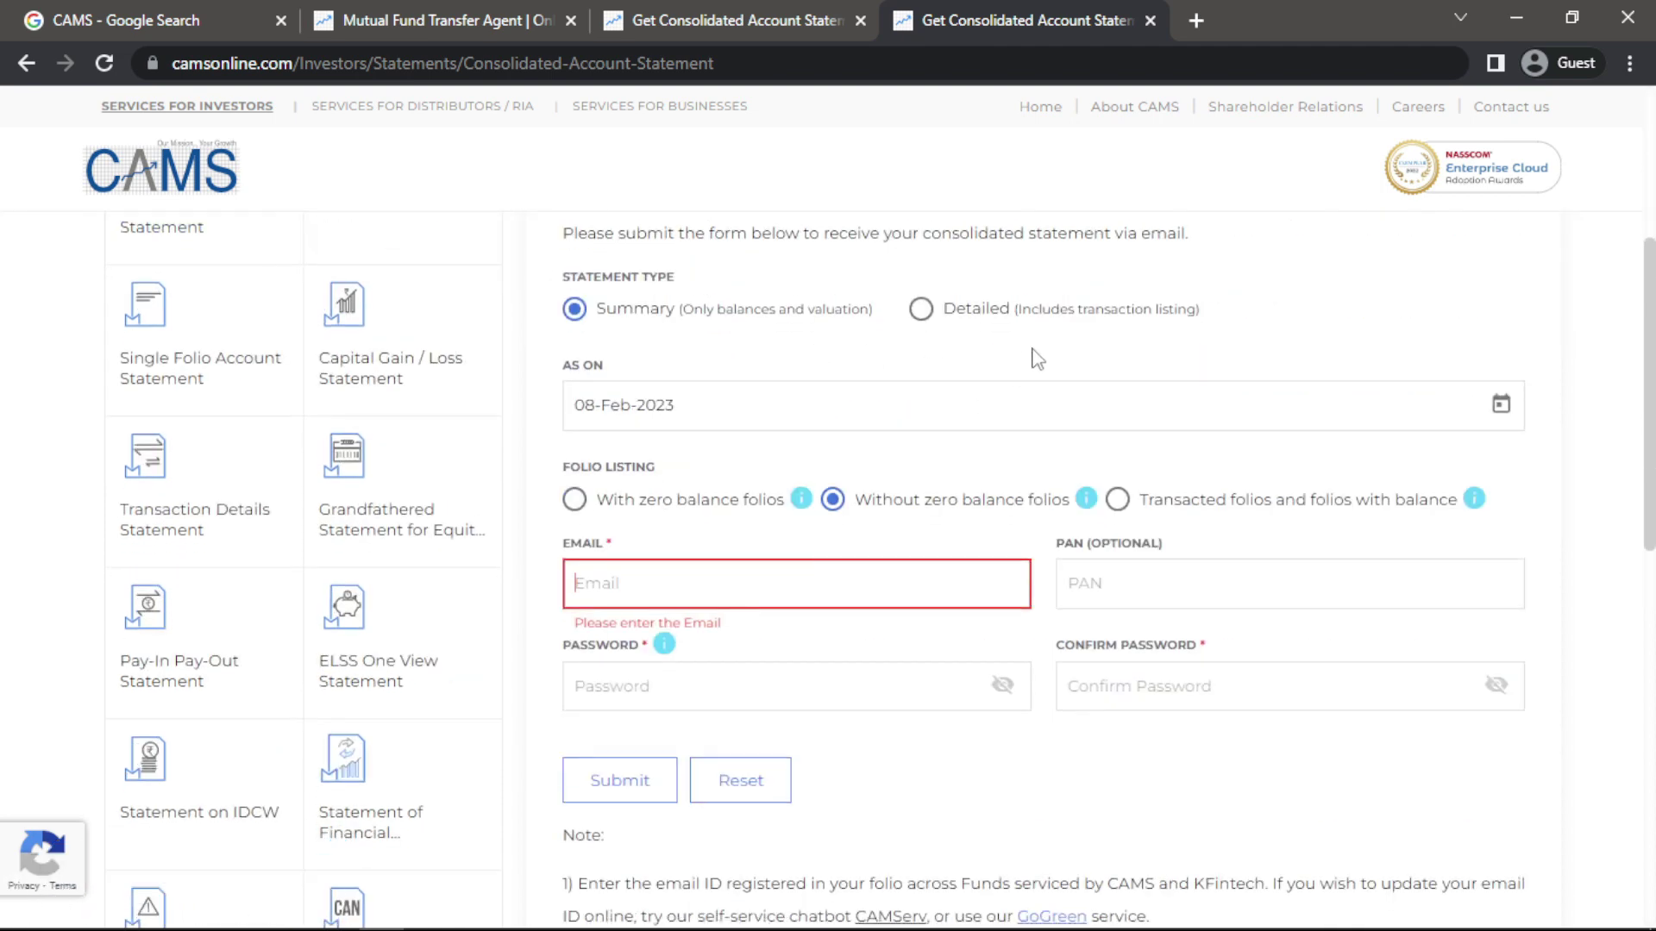
scroll(820, 380, "up", 1)
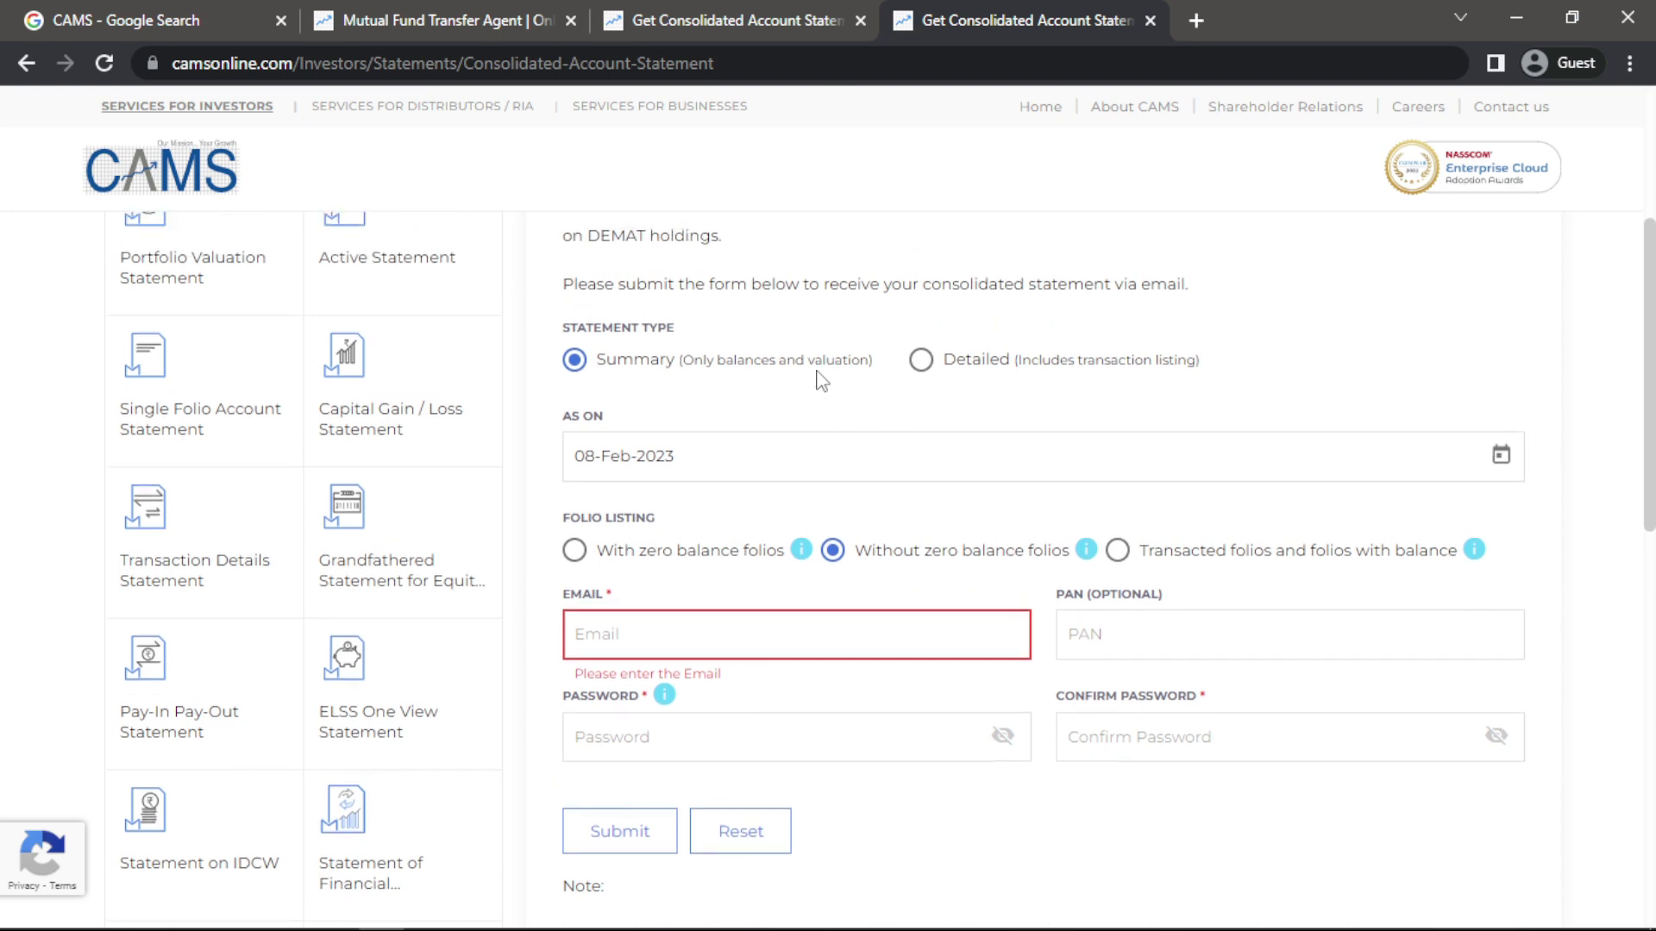
scroll(820, 381, "up", 3)
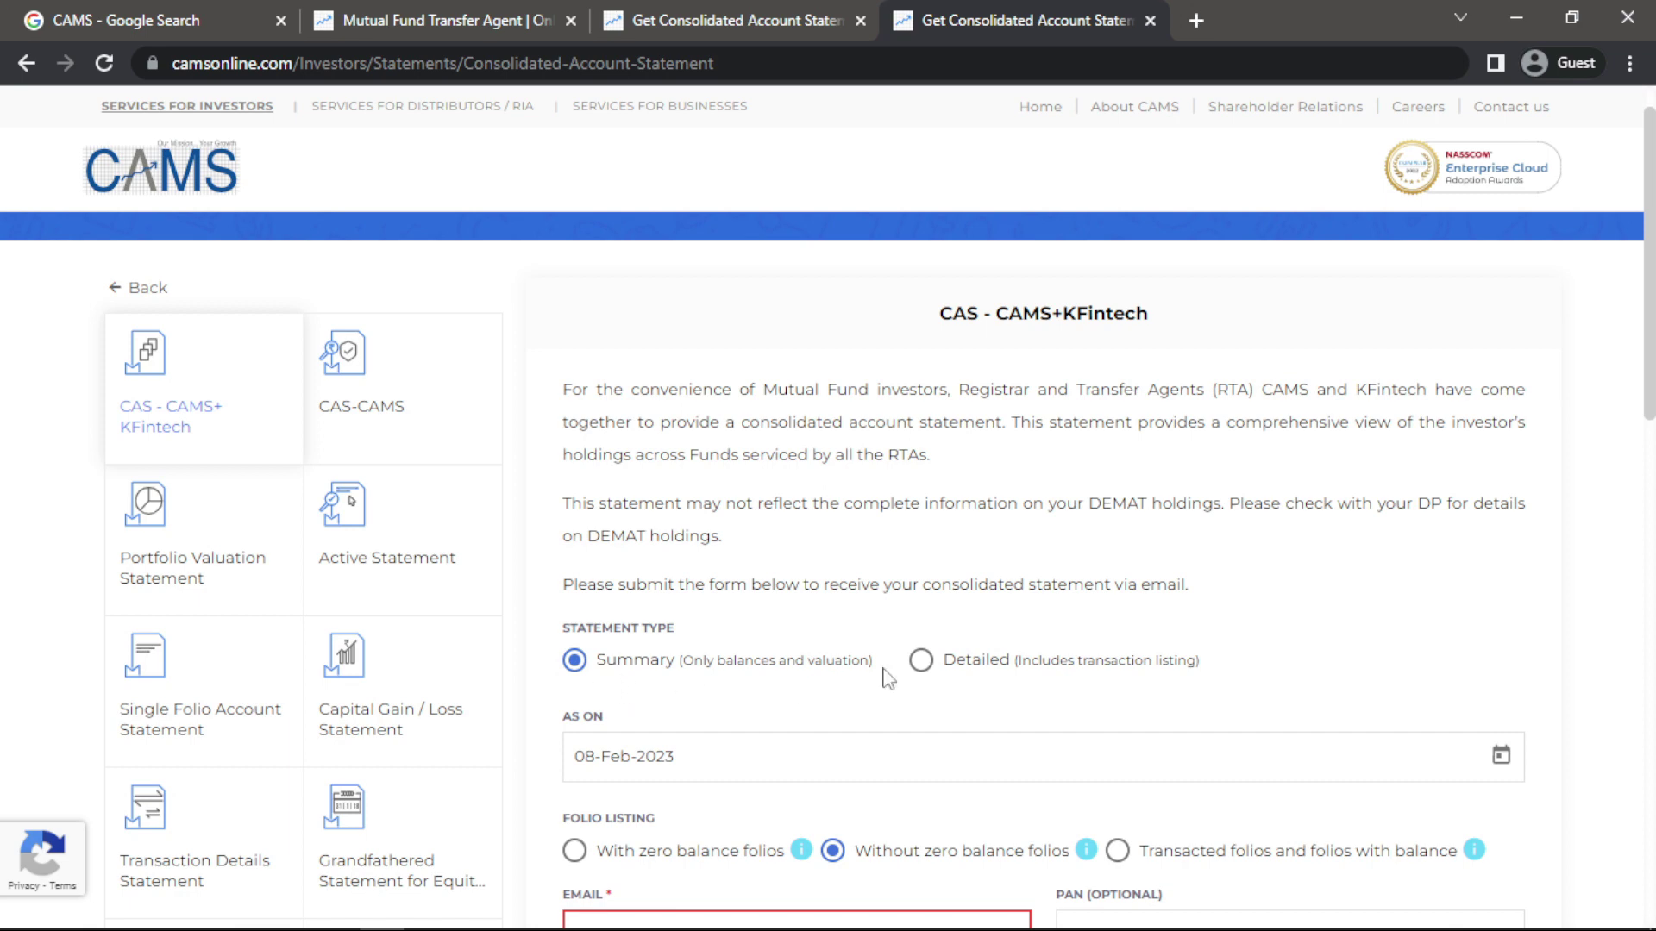
left_click(920, 660)
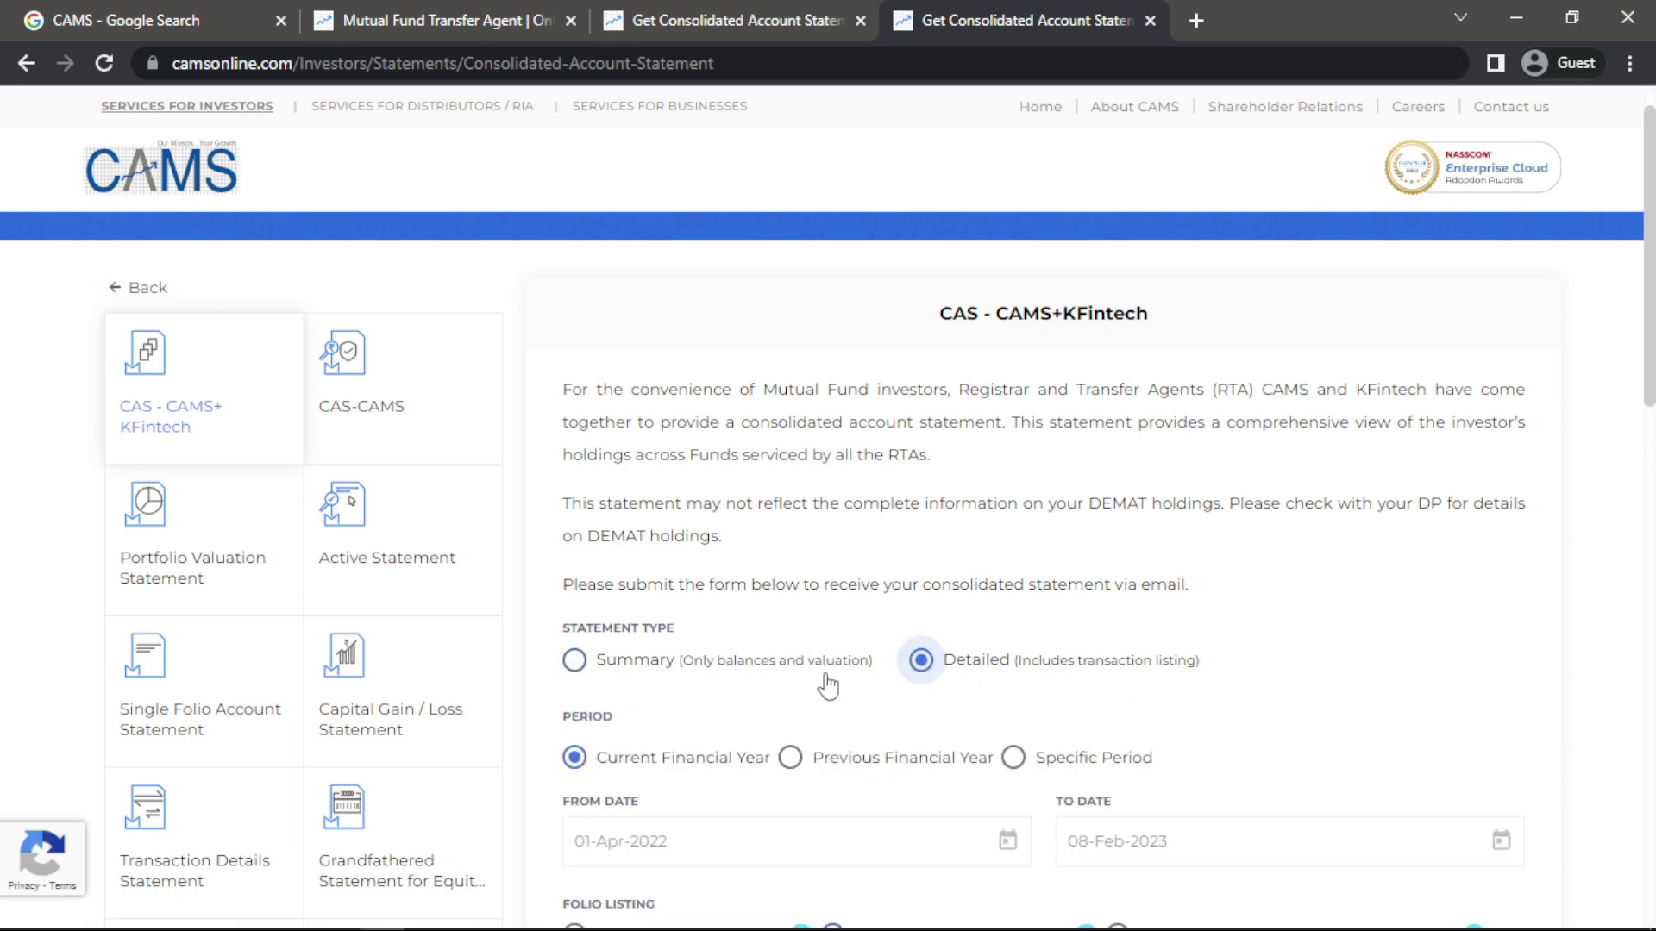
left_click(674, 664)
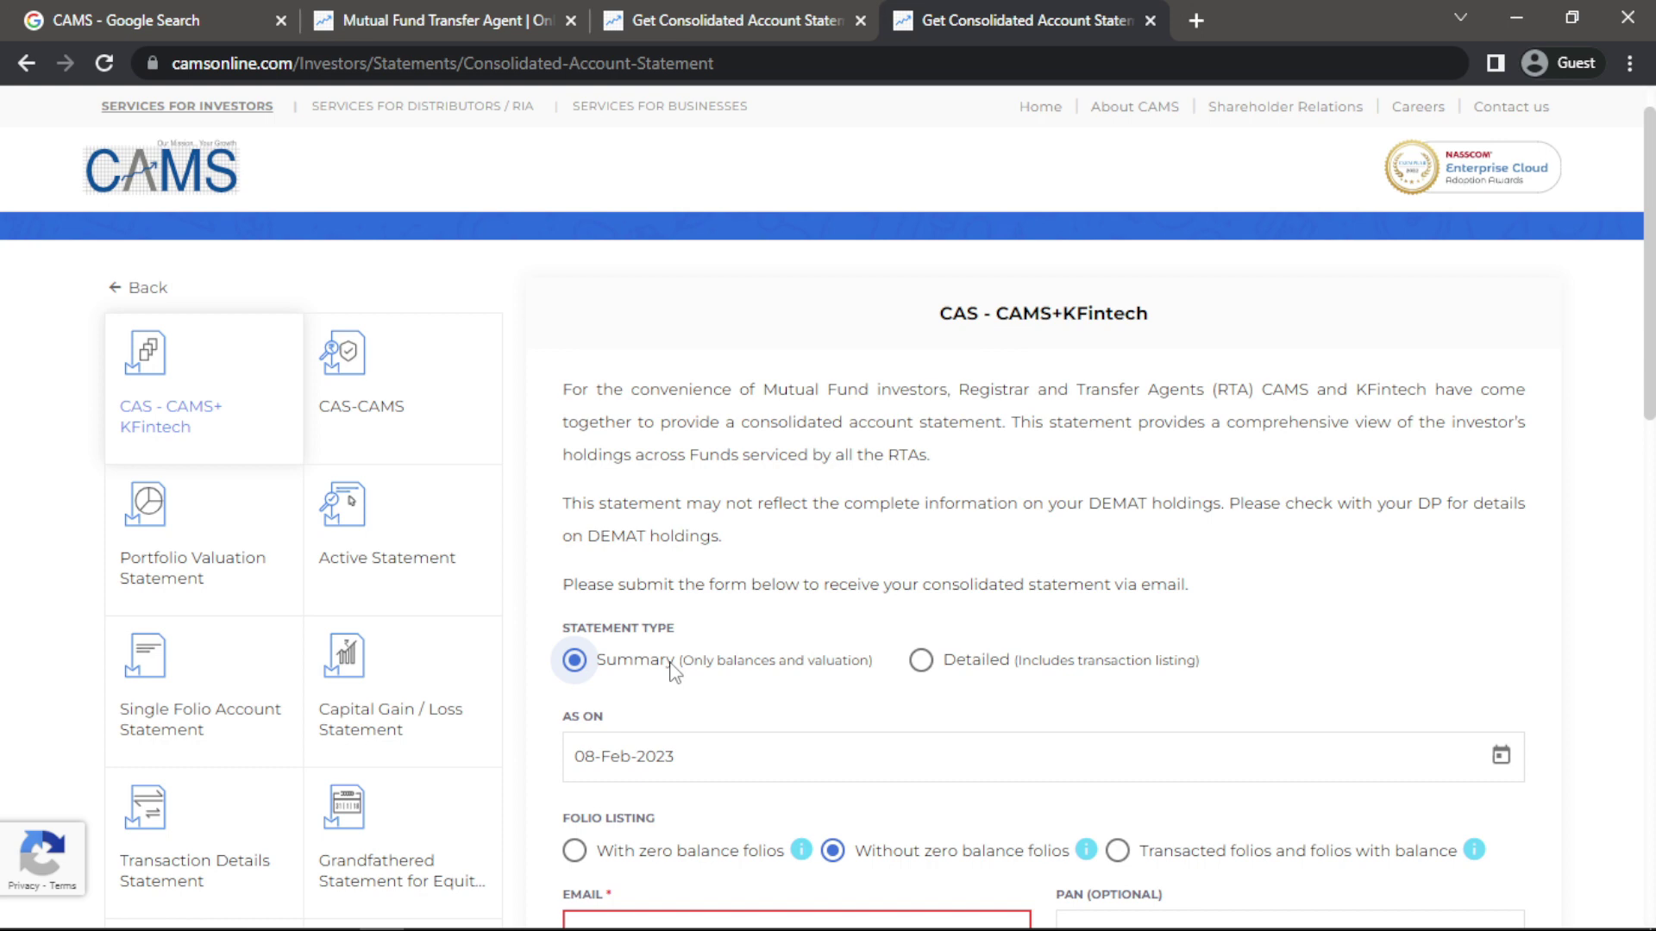
left_click(1022, 668)
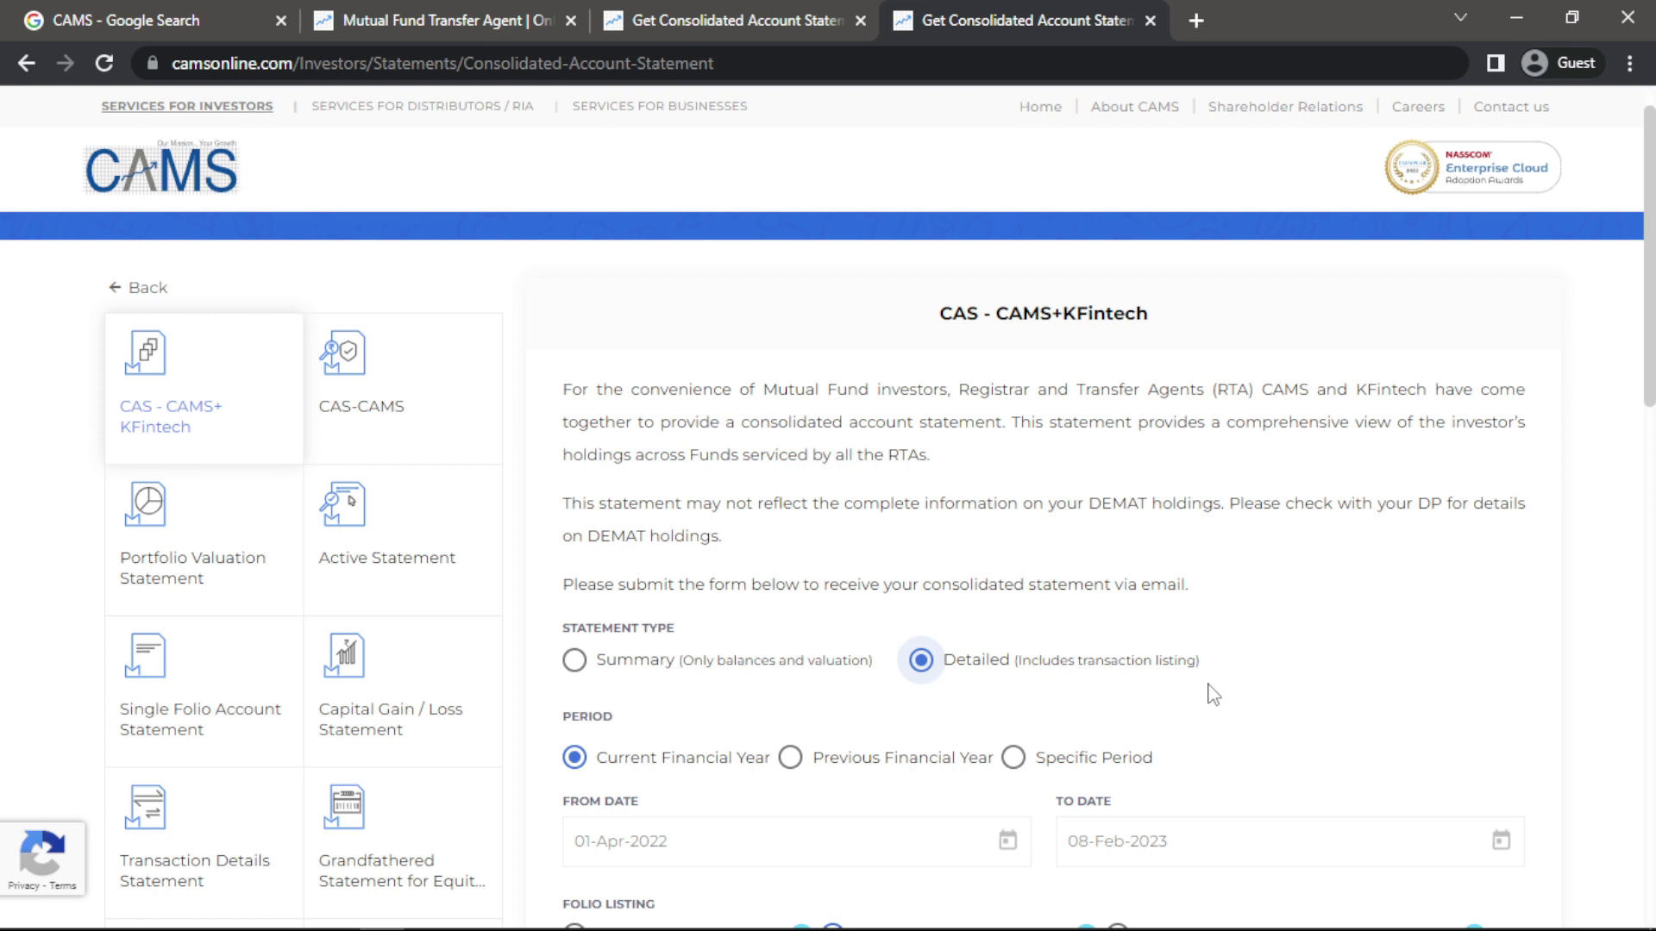
left_click(637, 672)
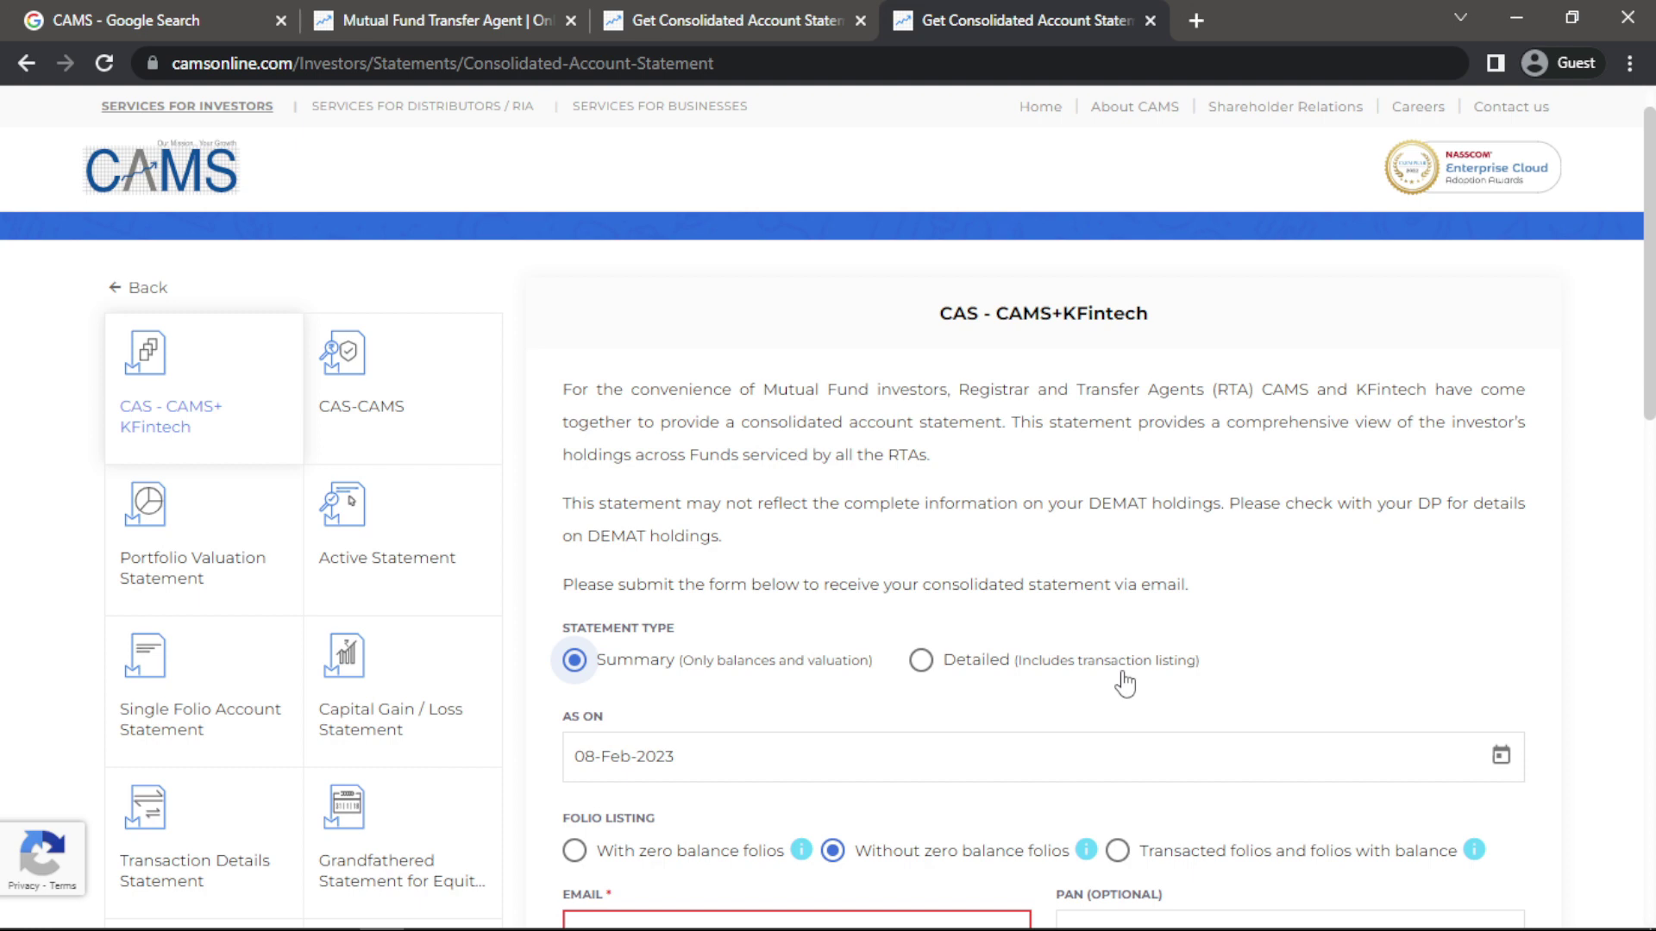
scroll(1125, 684, "down", 1)
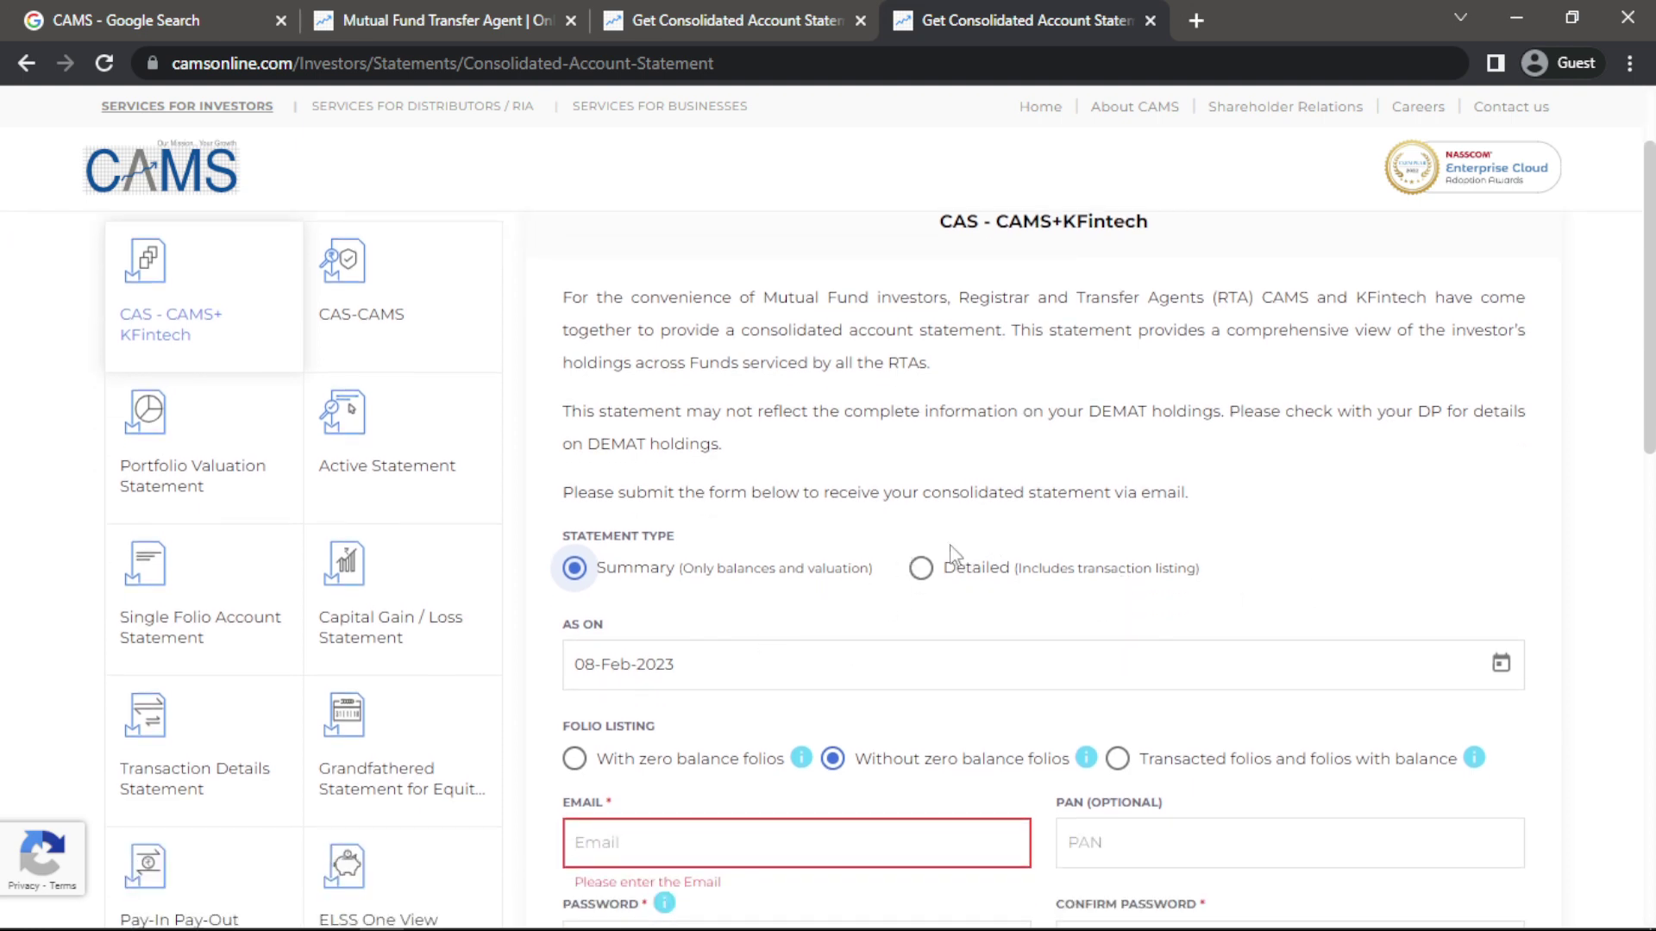
left_click(921, 569)
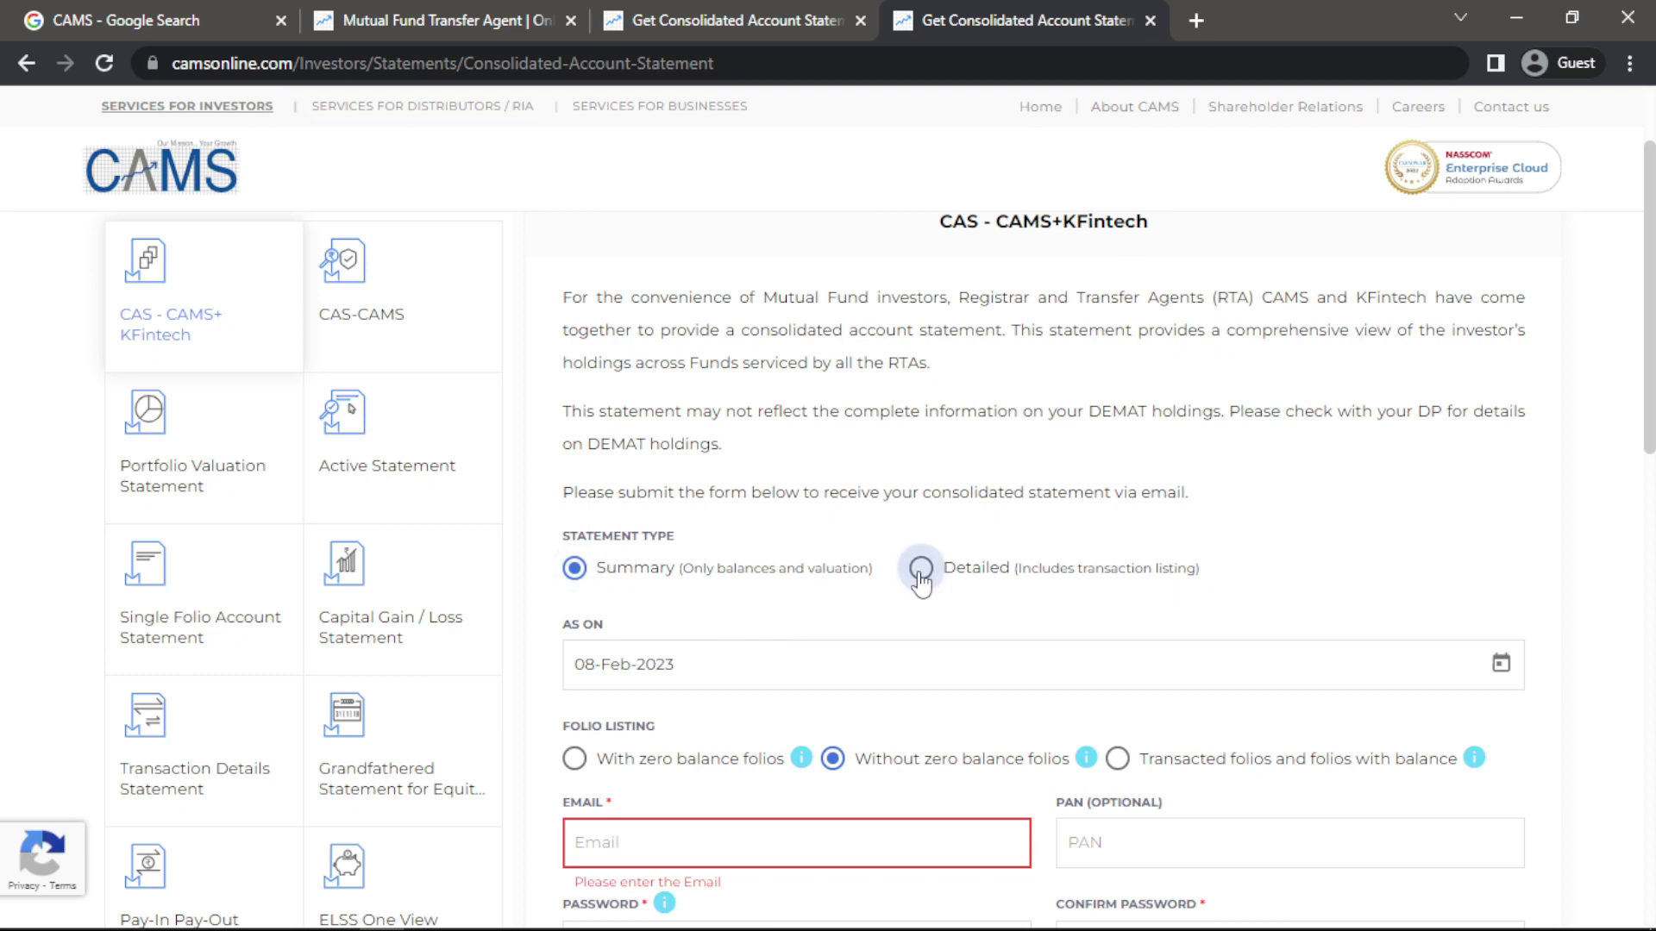
left_click(709, 582)
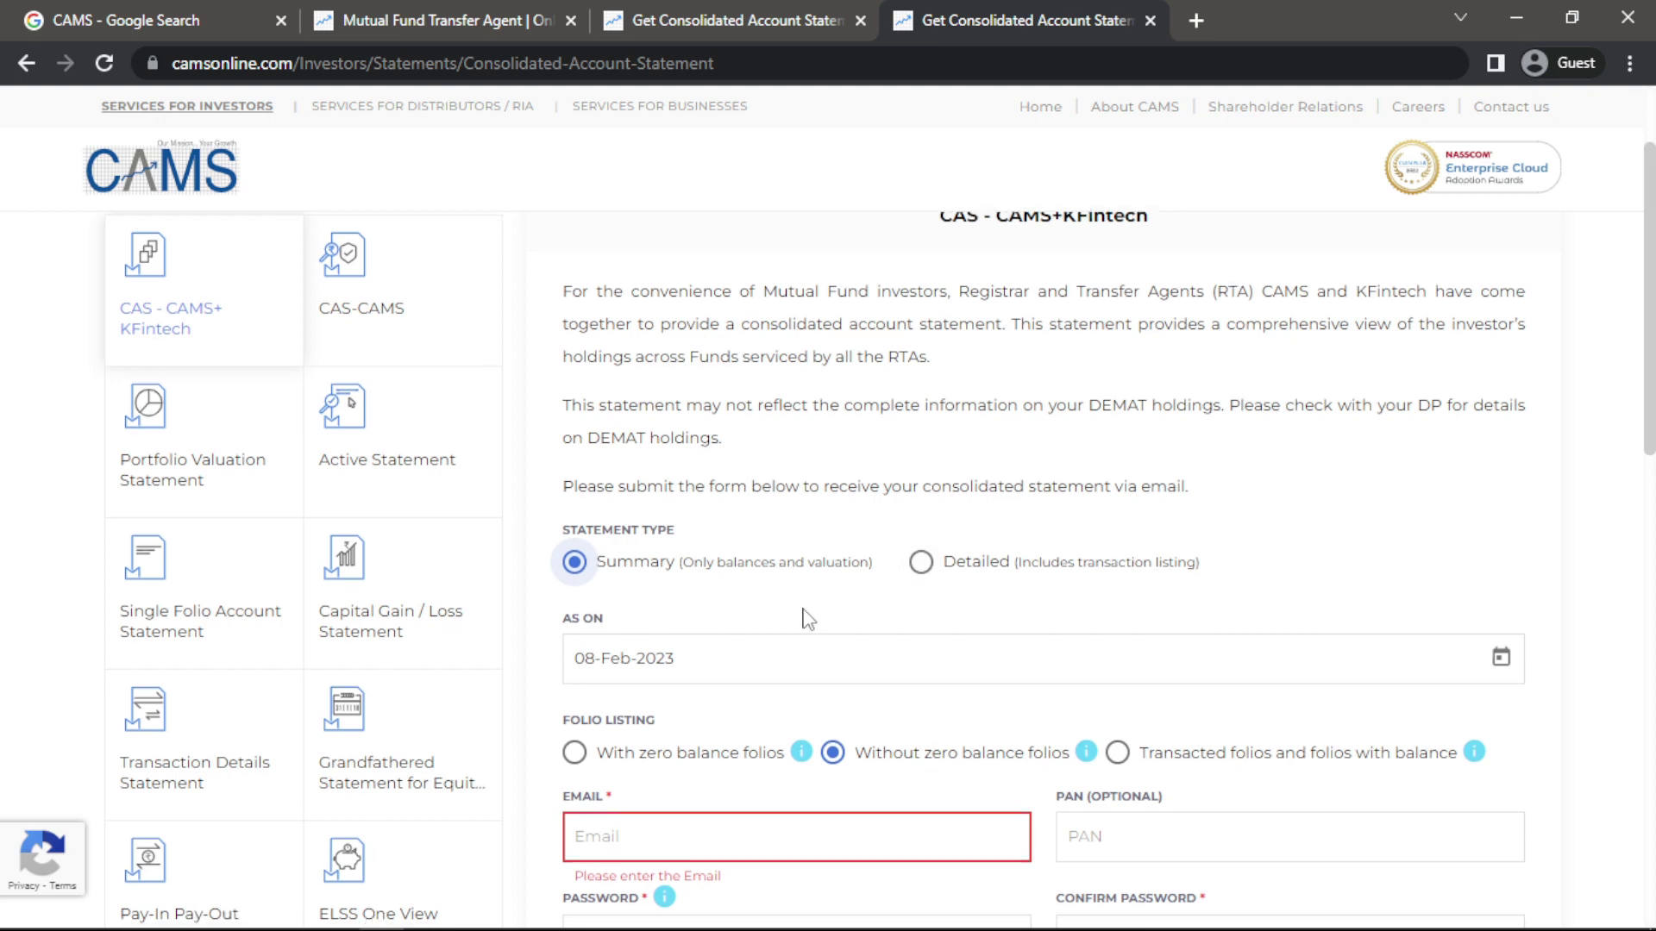
- Review the As On date and the folio listing choices, and set the folio listing to With zero balance folios
scroll(819, 603, "down", 3)
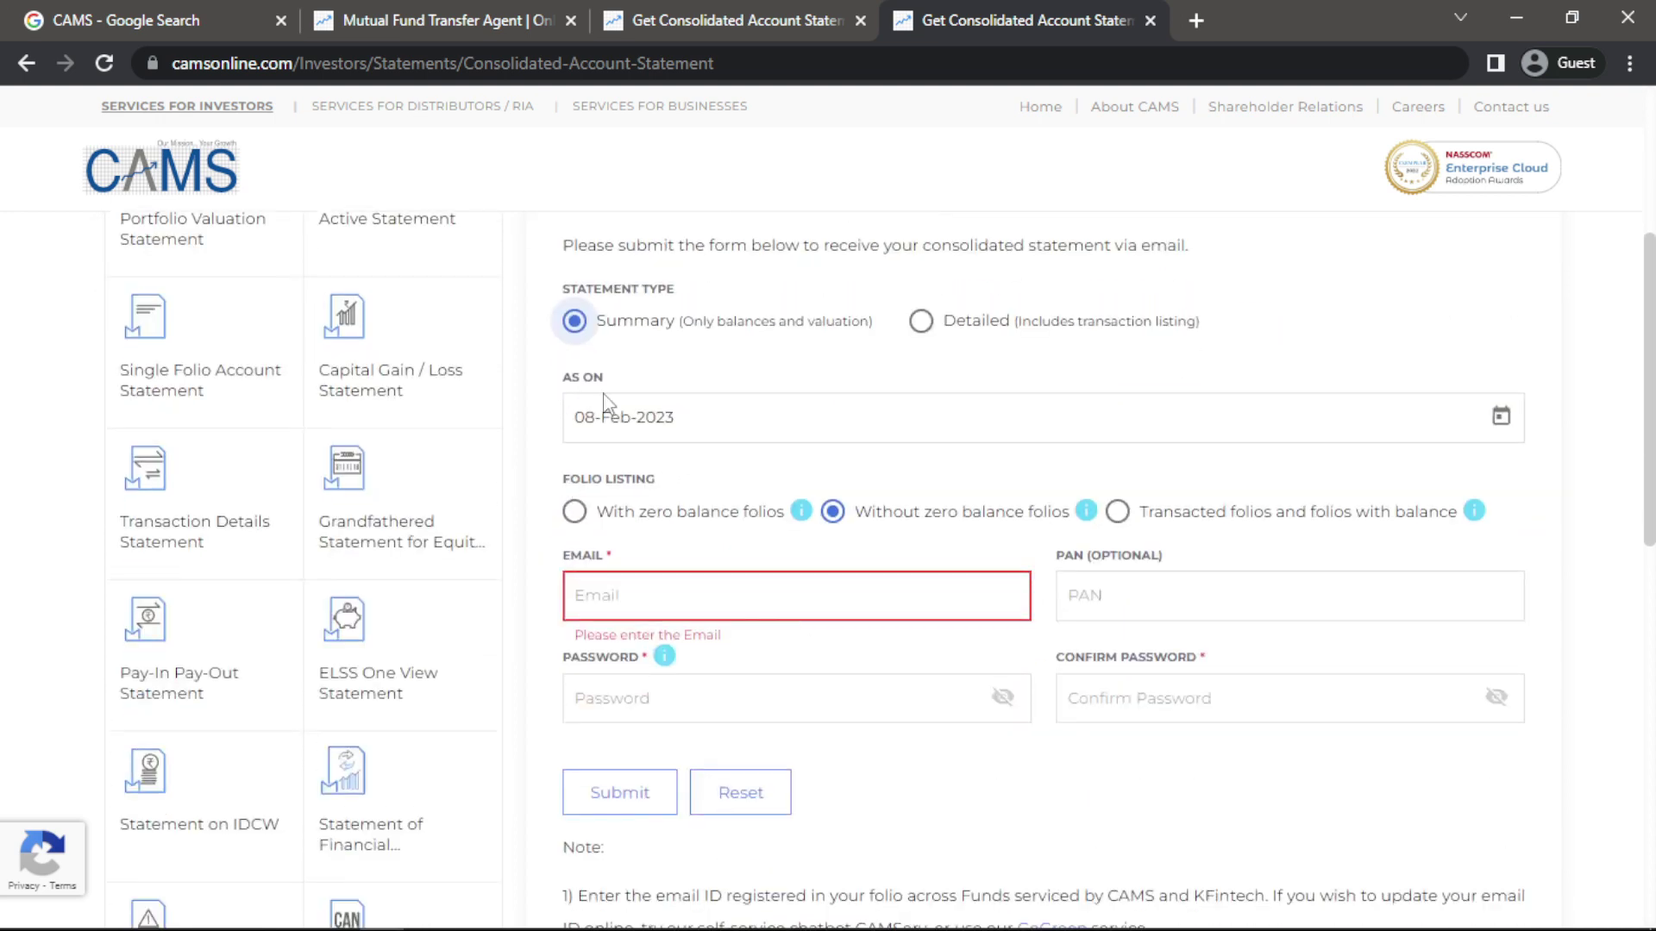
left_click(951, 412)
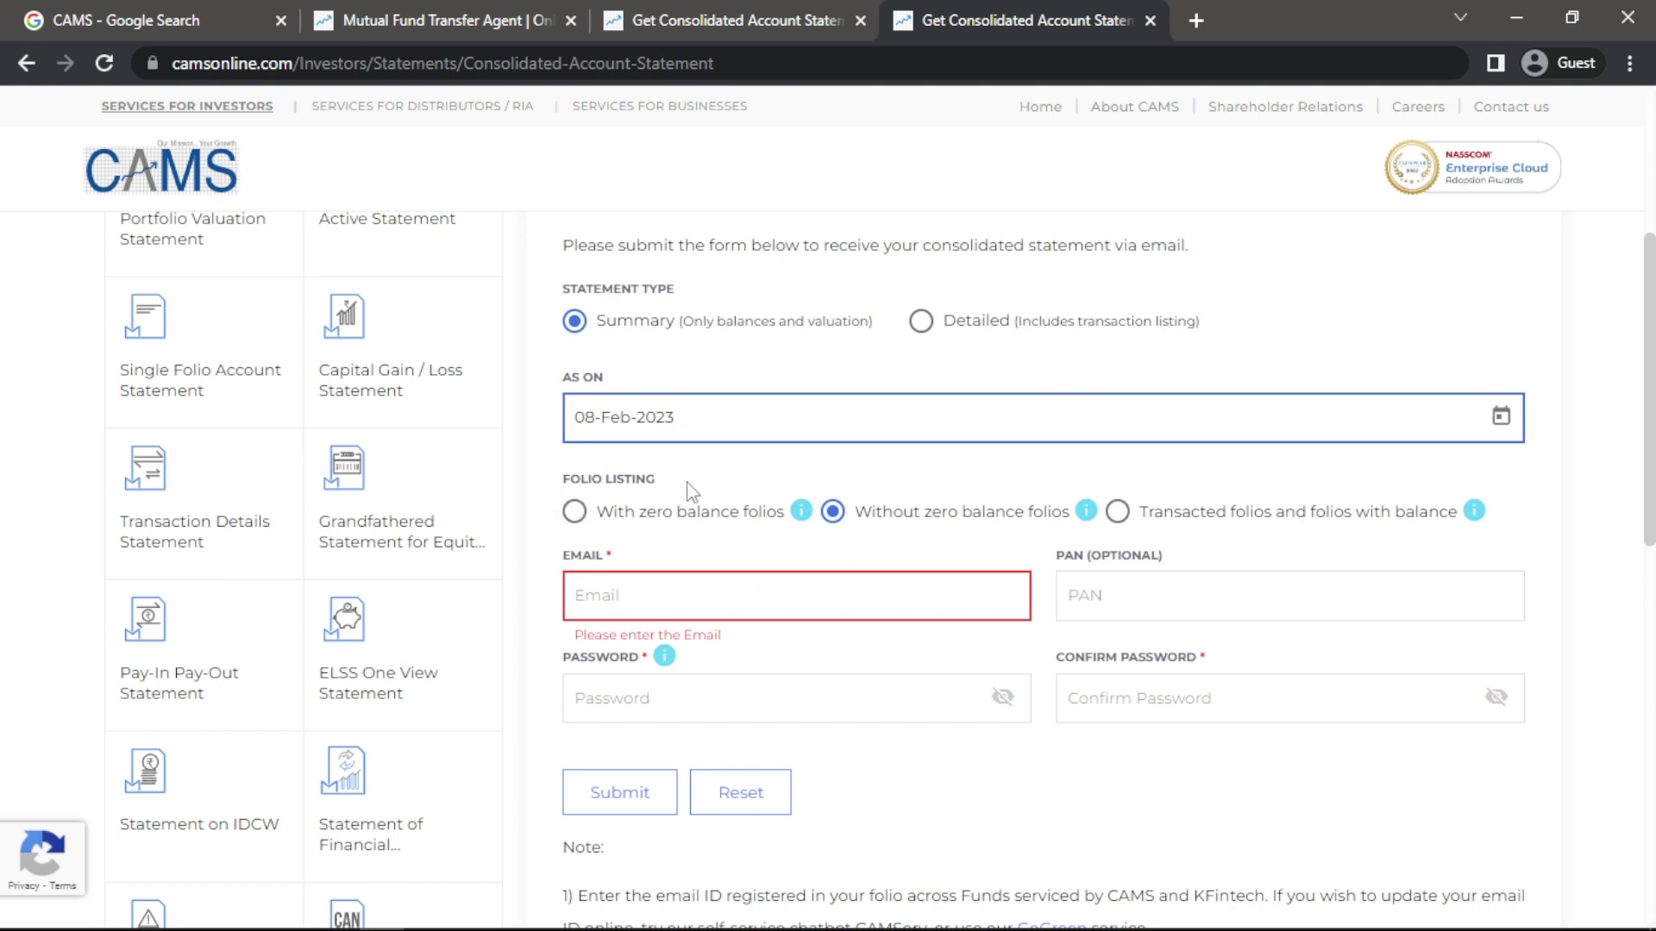
left_click_drag(657, 483, 570, 484)
scroll(779, 482, "down", 2)
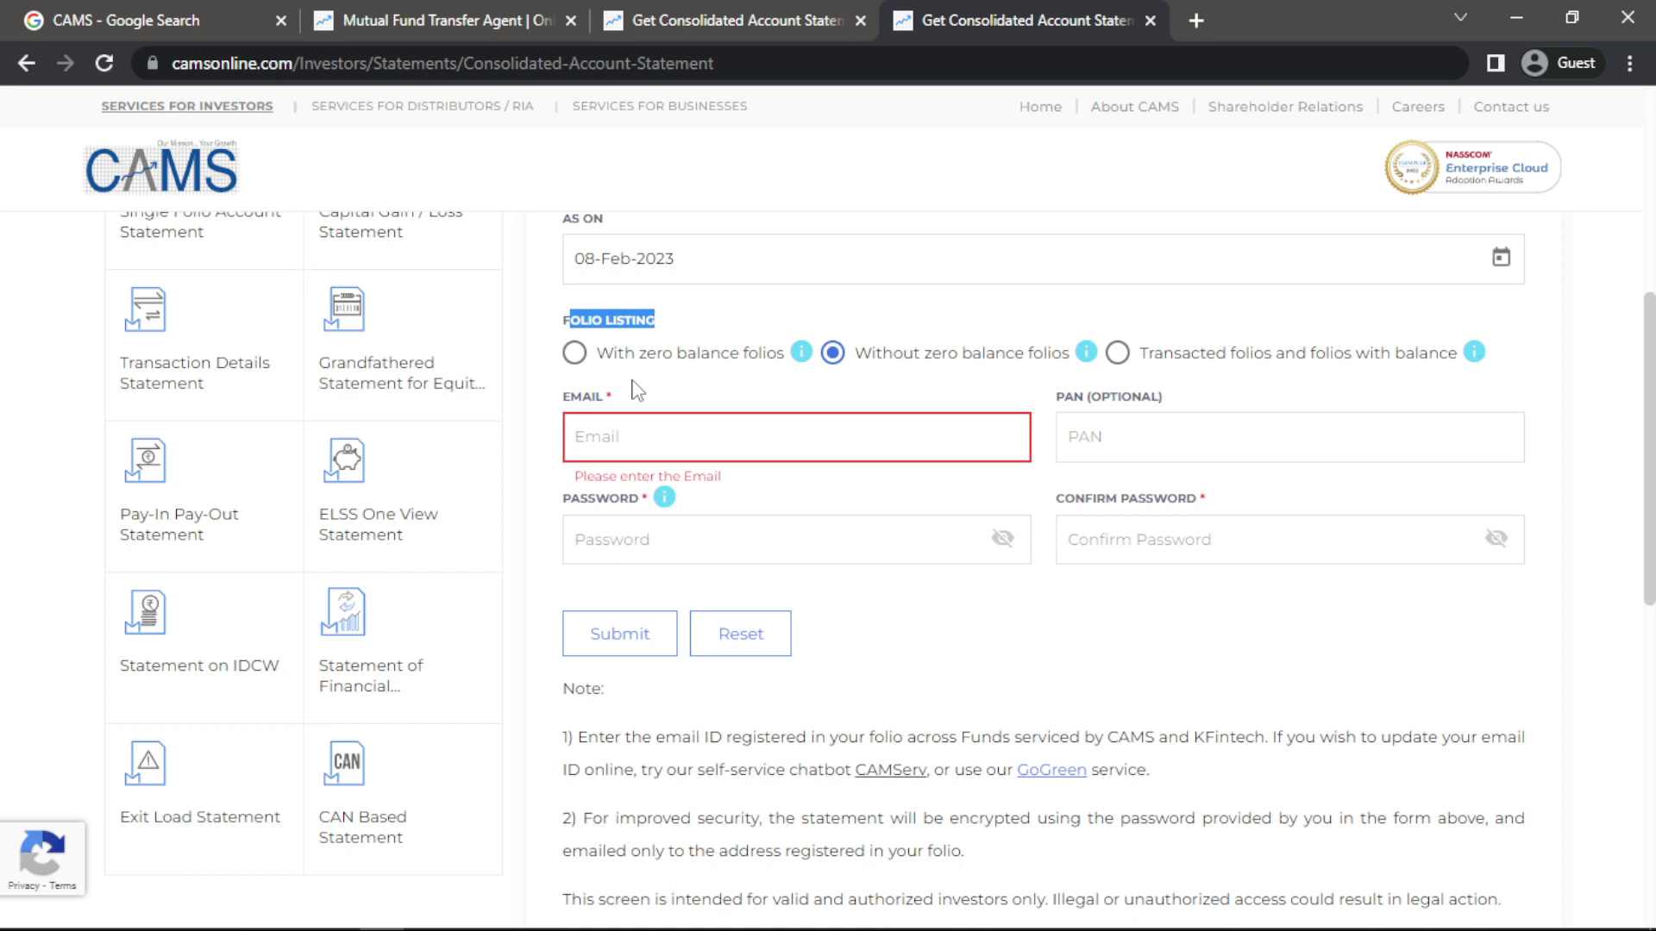
left_click(573, 353)
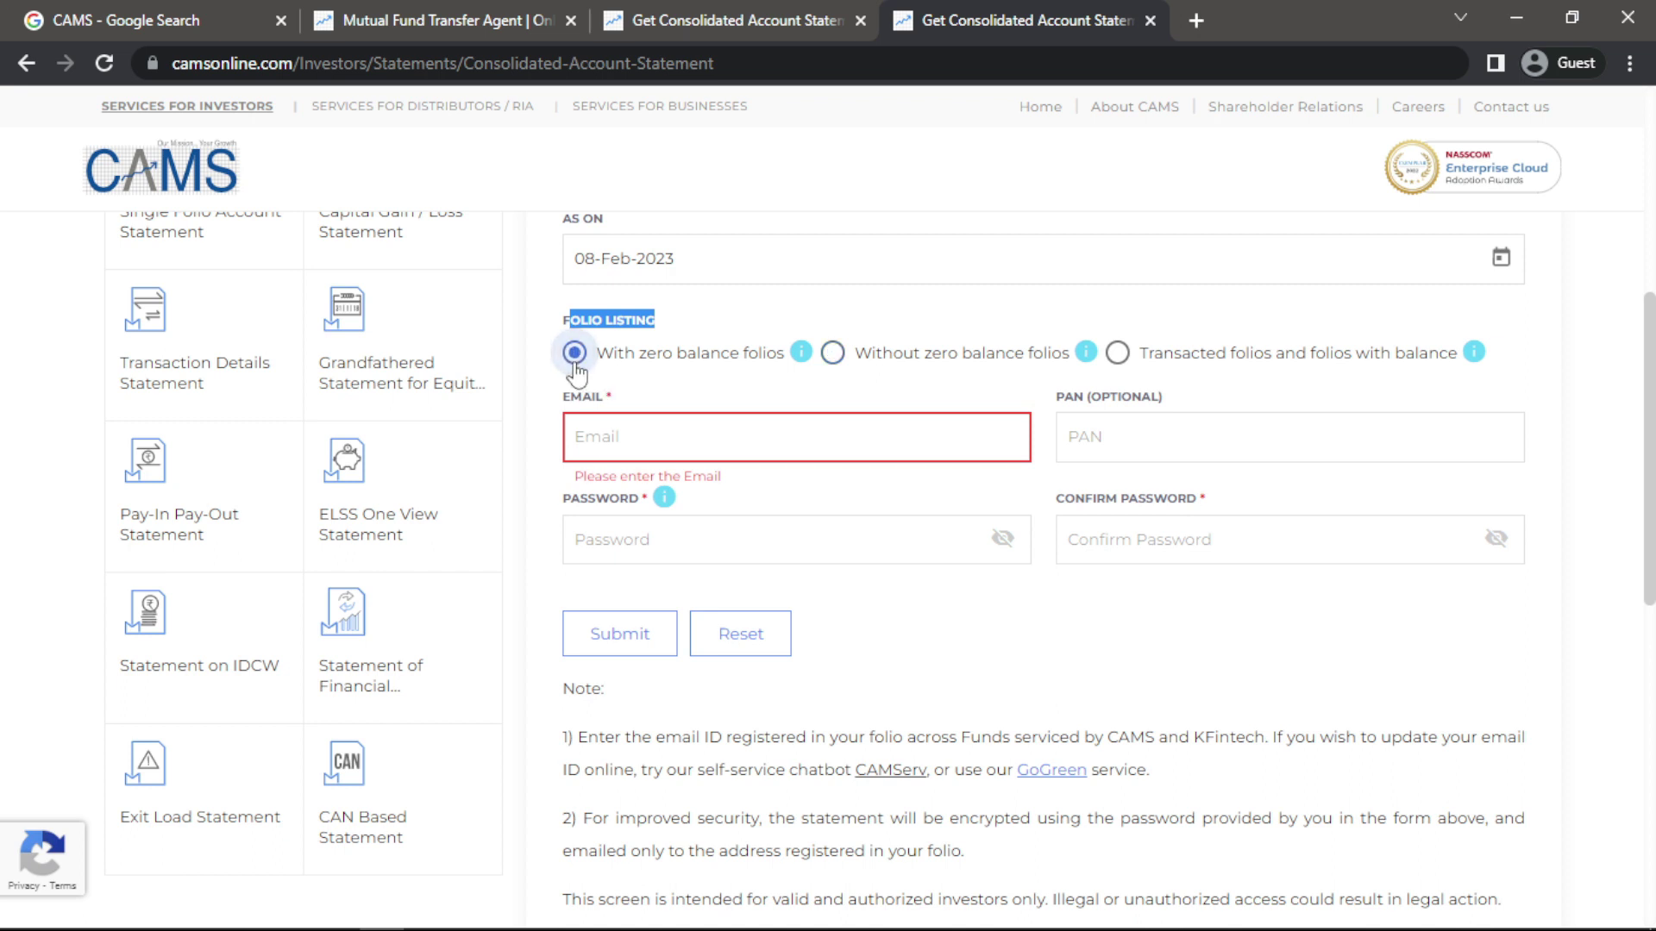
left_click(832, 353)
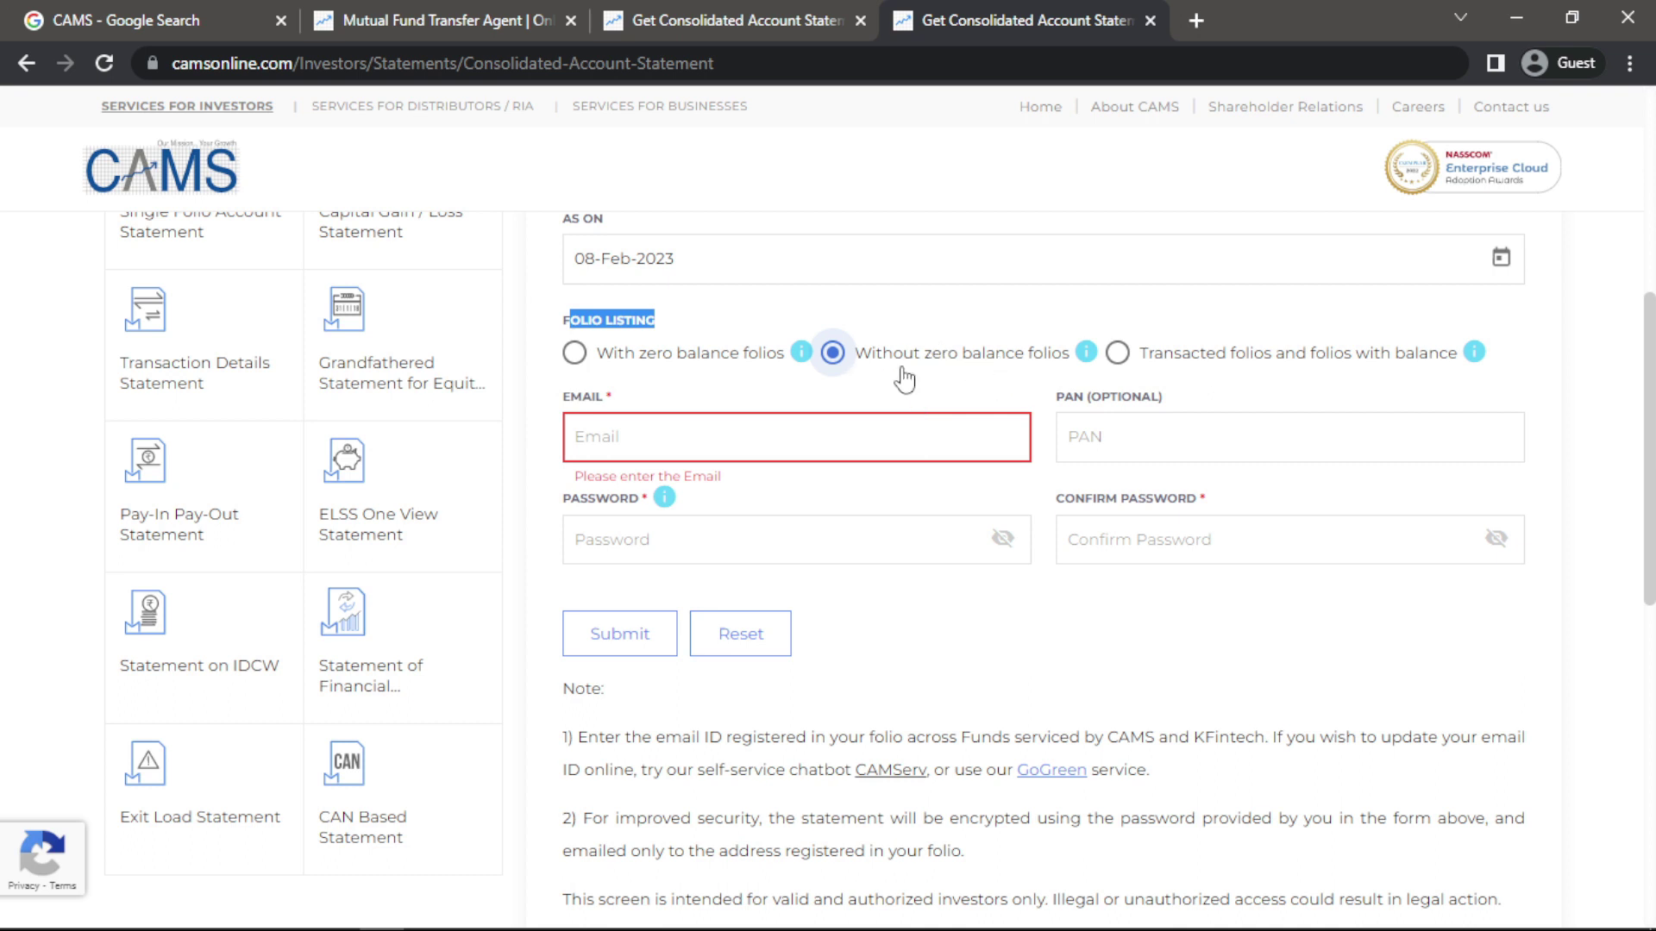
left_click(1117, 352)
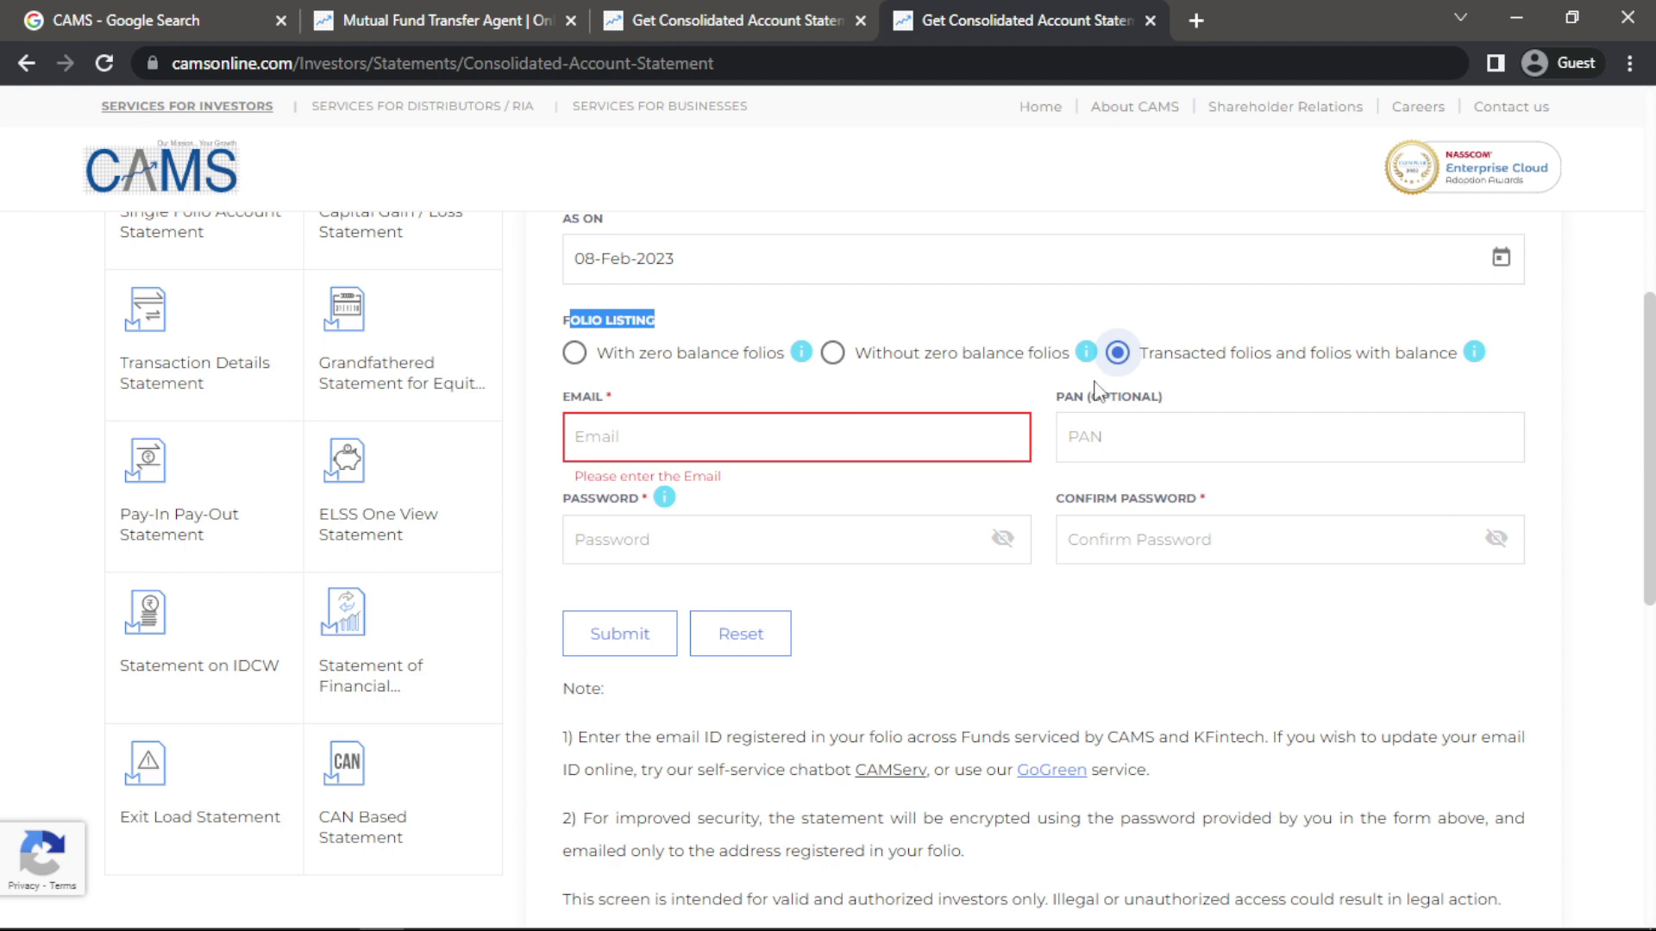
left_click(645, 359)
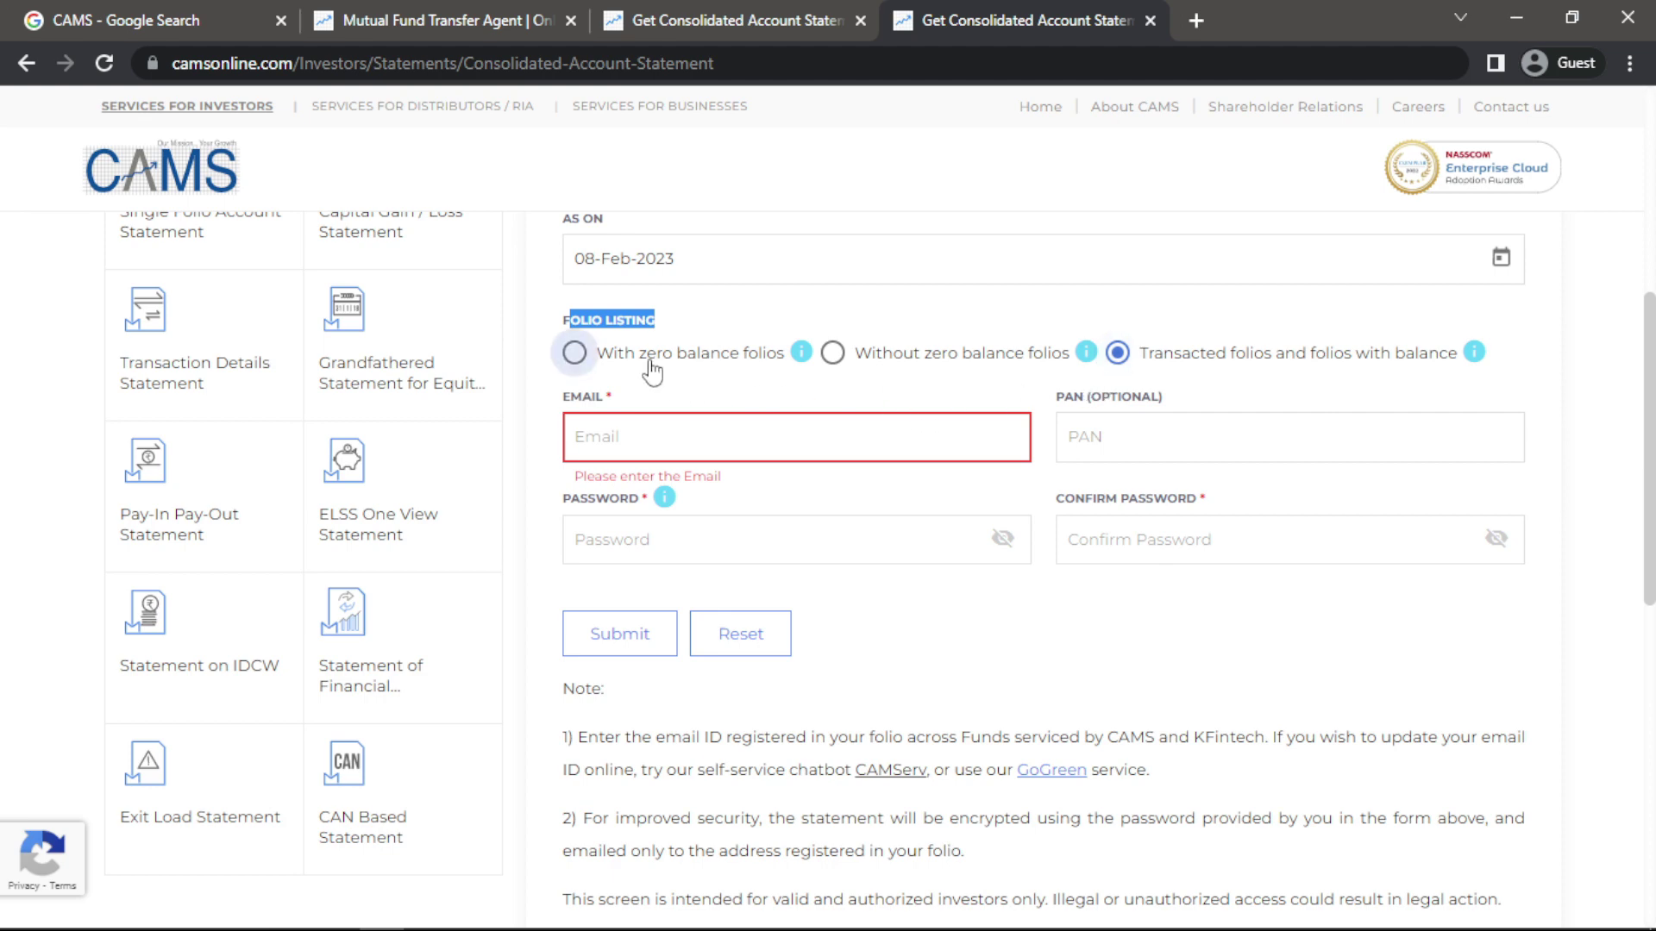
left_click(831, 352)
left_click(624, 364)
- Enter the investor's registered email address in the Email field of the statement request form
scroll(608, 405, "up", 3)
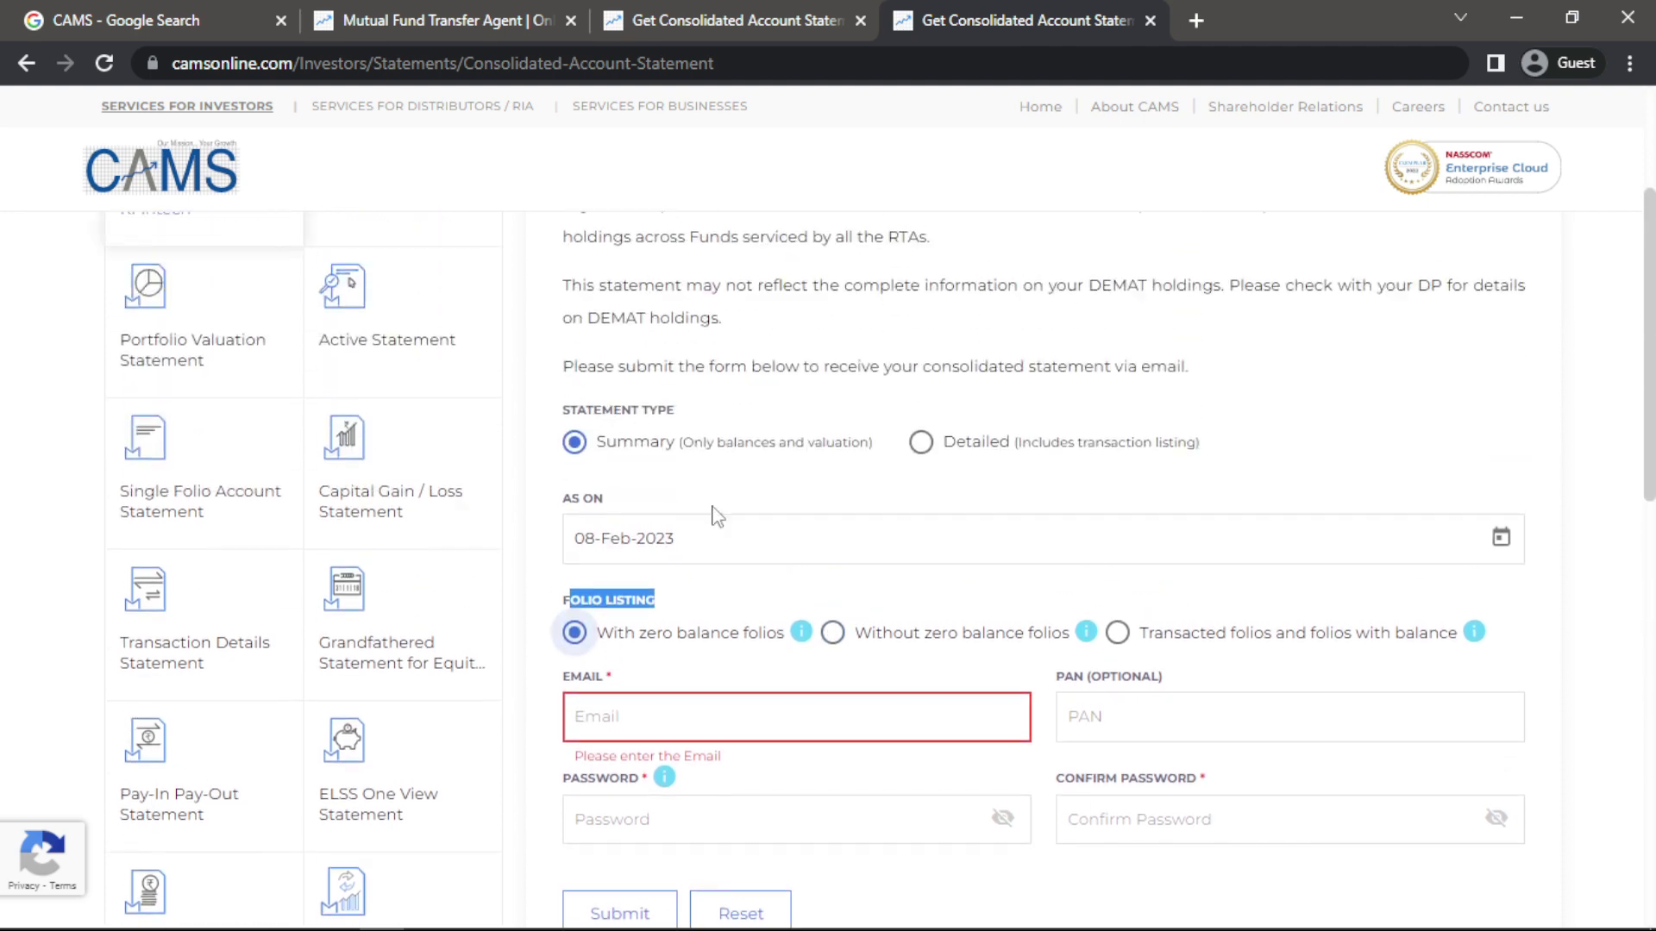
scroll(715, 508, "down", 2)
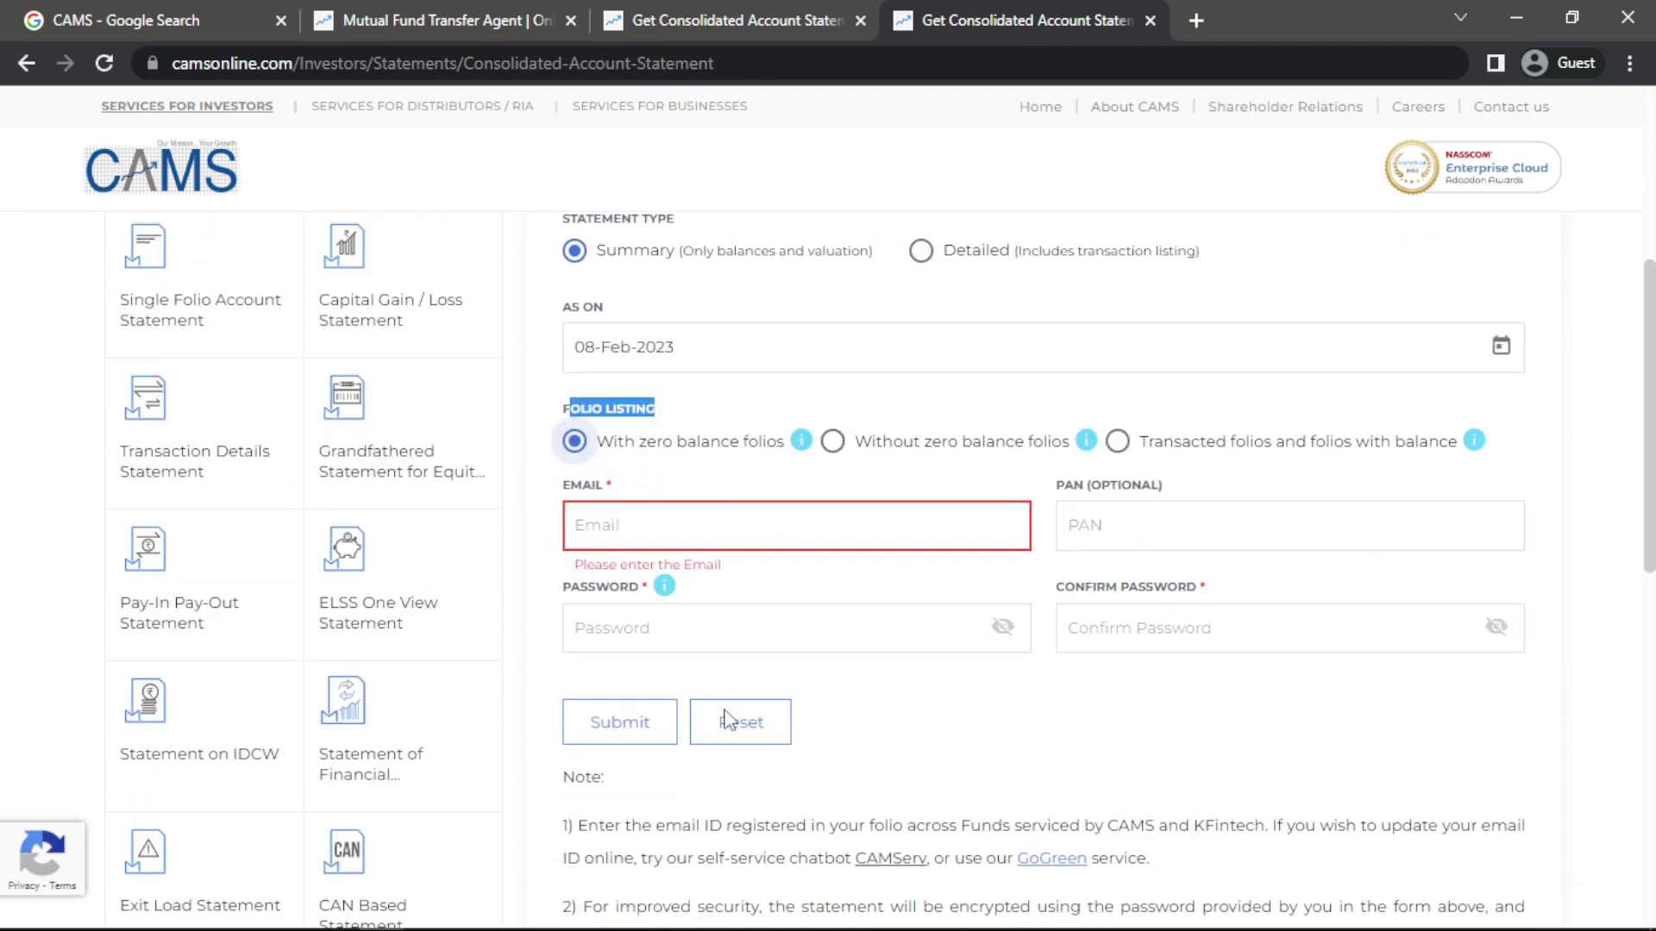
left_click(629, 526)
scroll(807, 535, "down", 3)
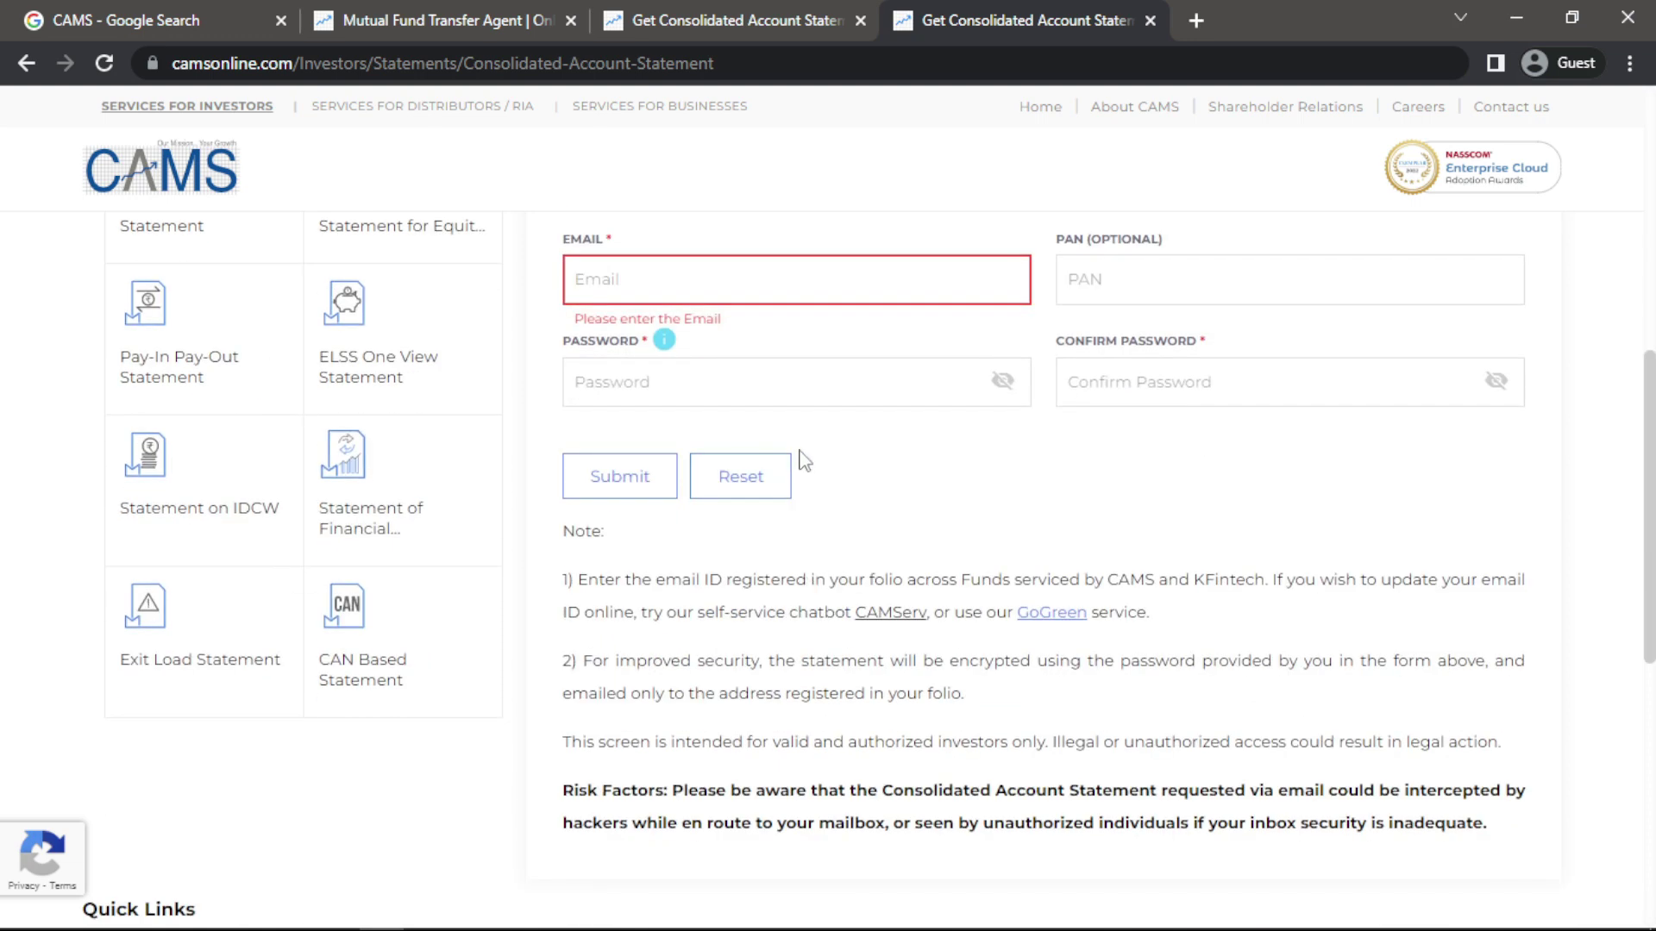
scroll(776, 436, "up", 2)
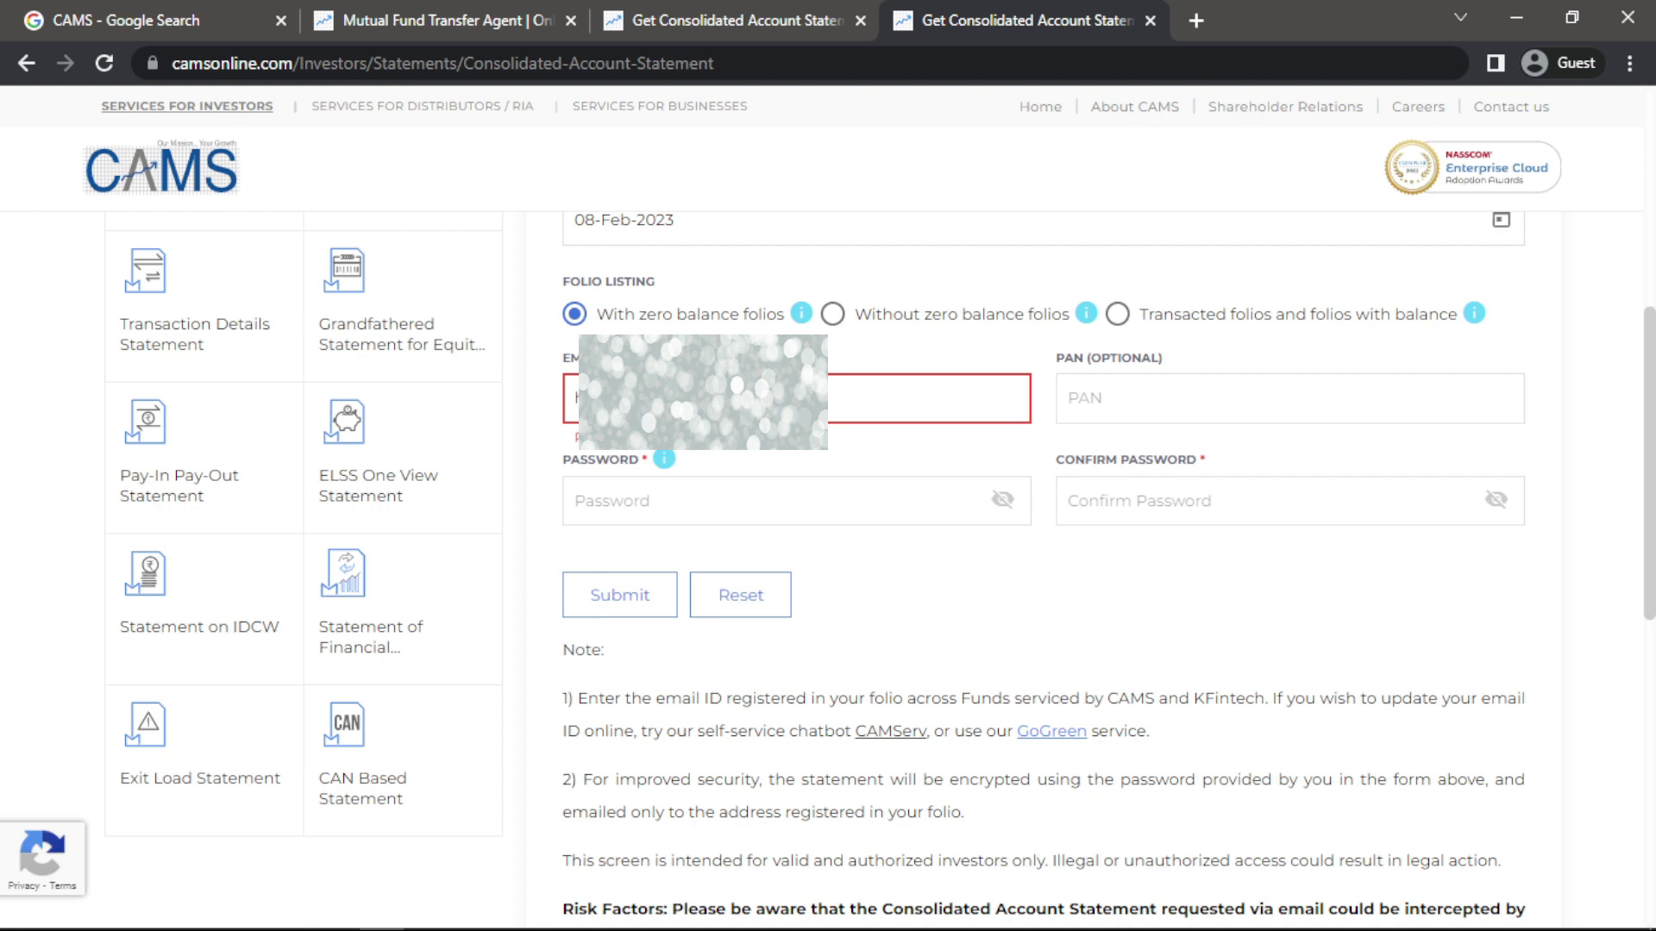
type("om")
- Leave the optional PAN empty and enter the statement password in both the Password and Confirm Password fields
left_click(1138, 401)
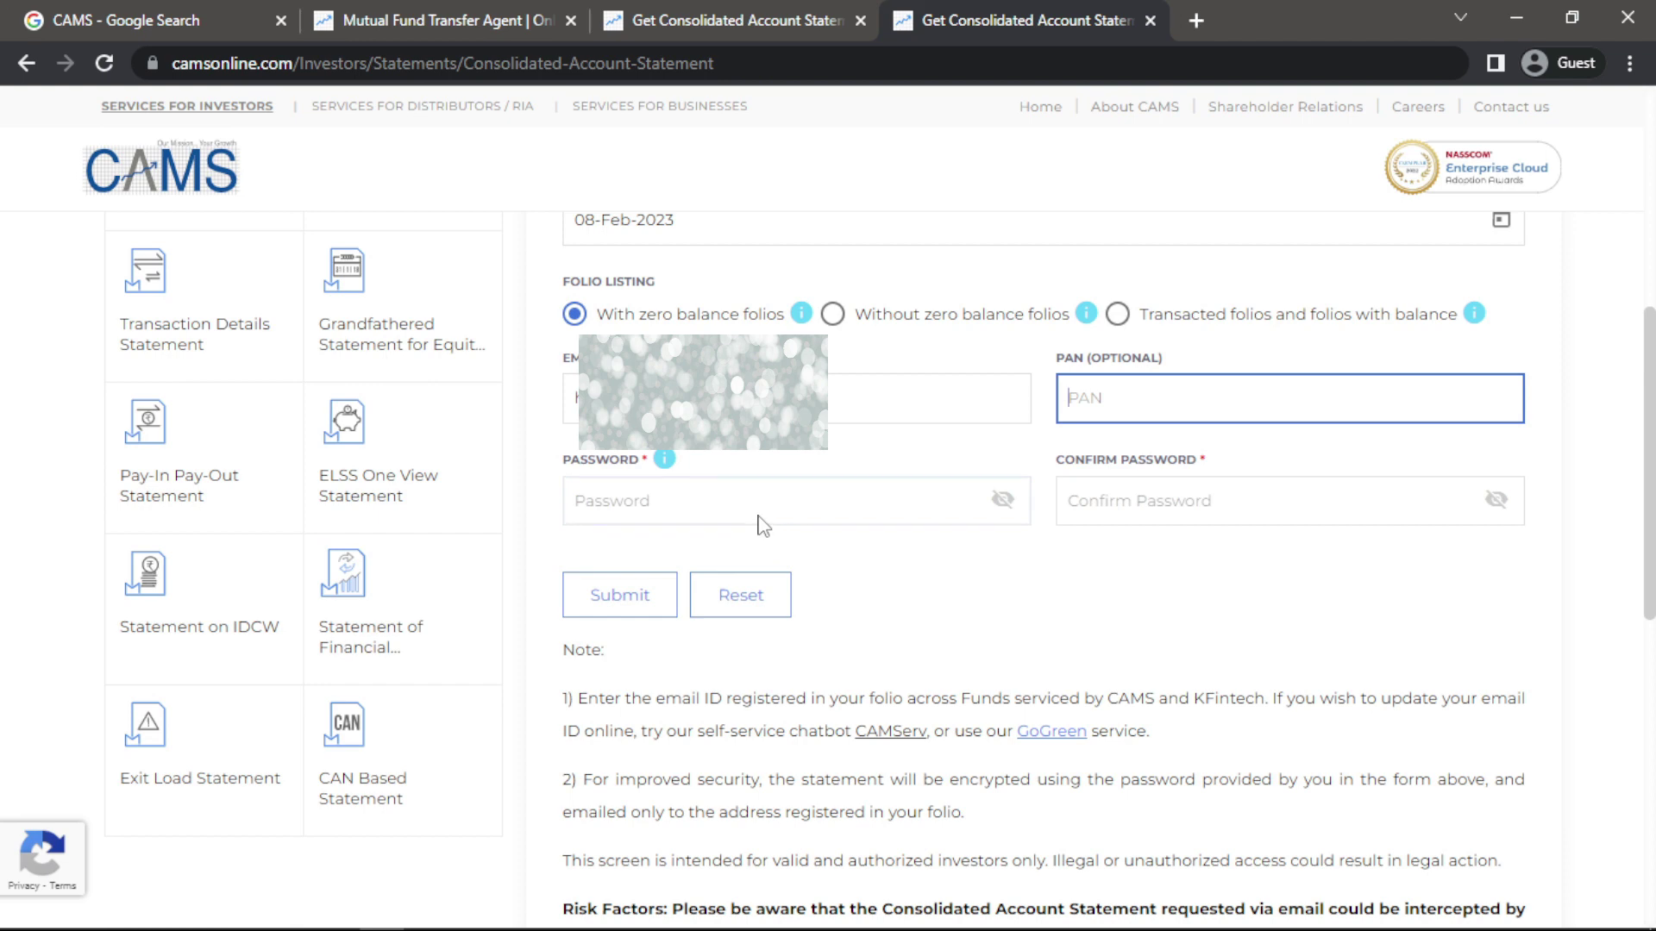
left_click(700, 523)
left_click(695, 514)
left_click(1117, 514)
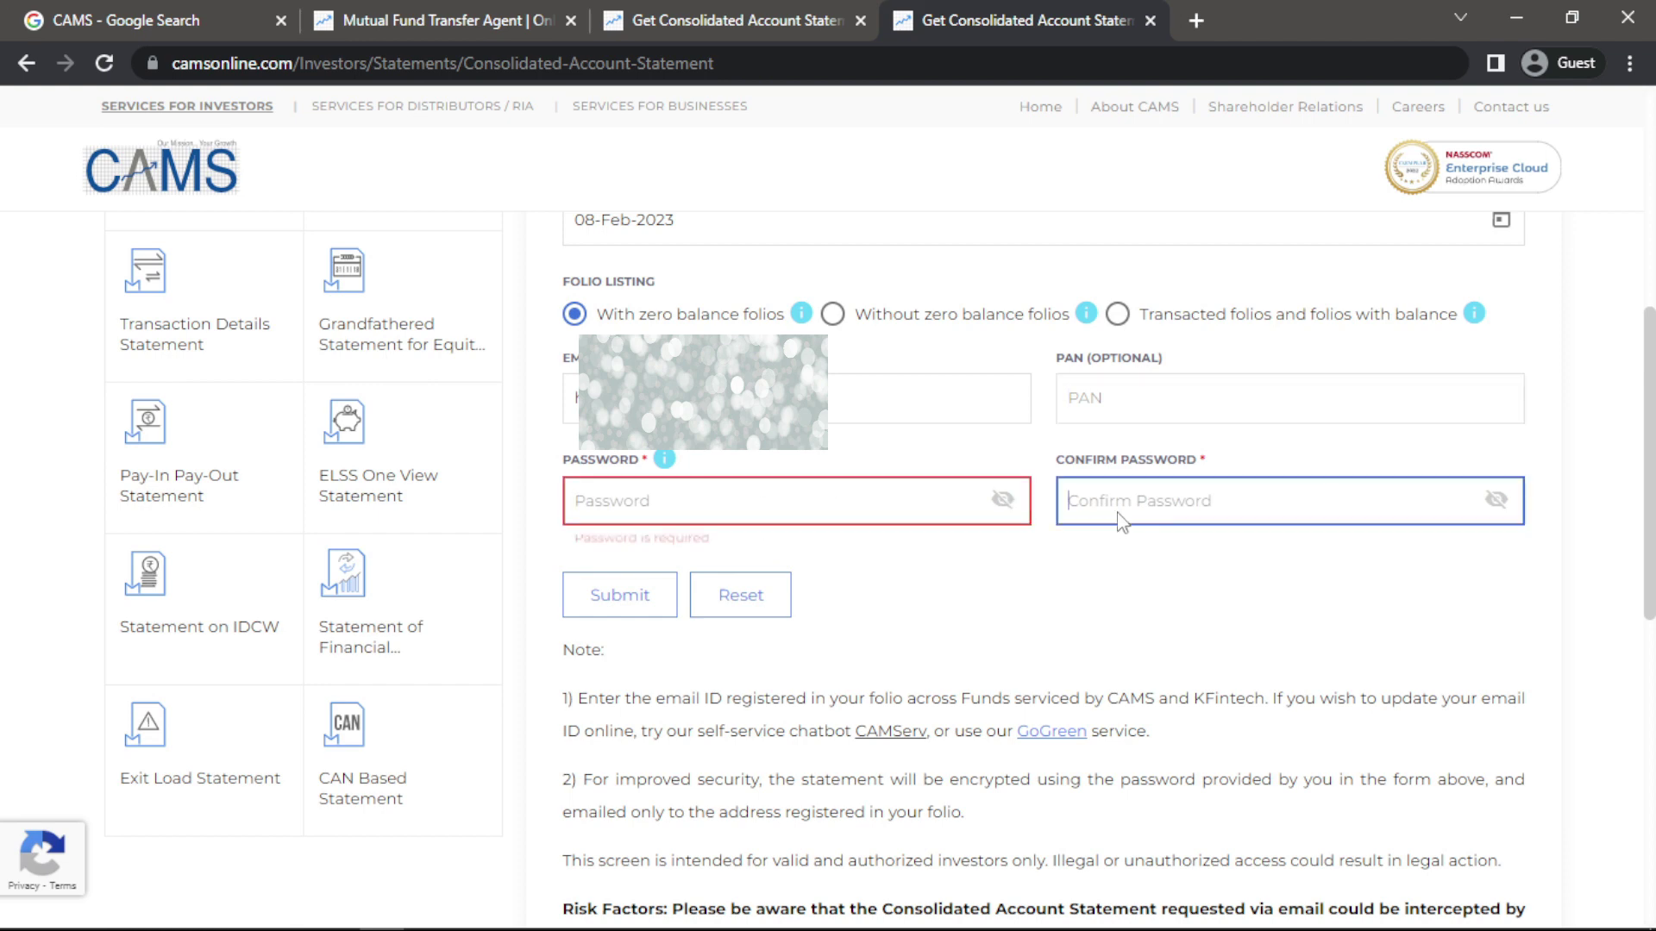
left_click(883, 514)
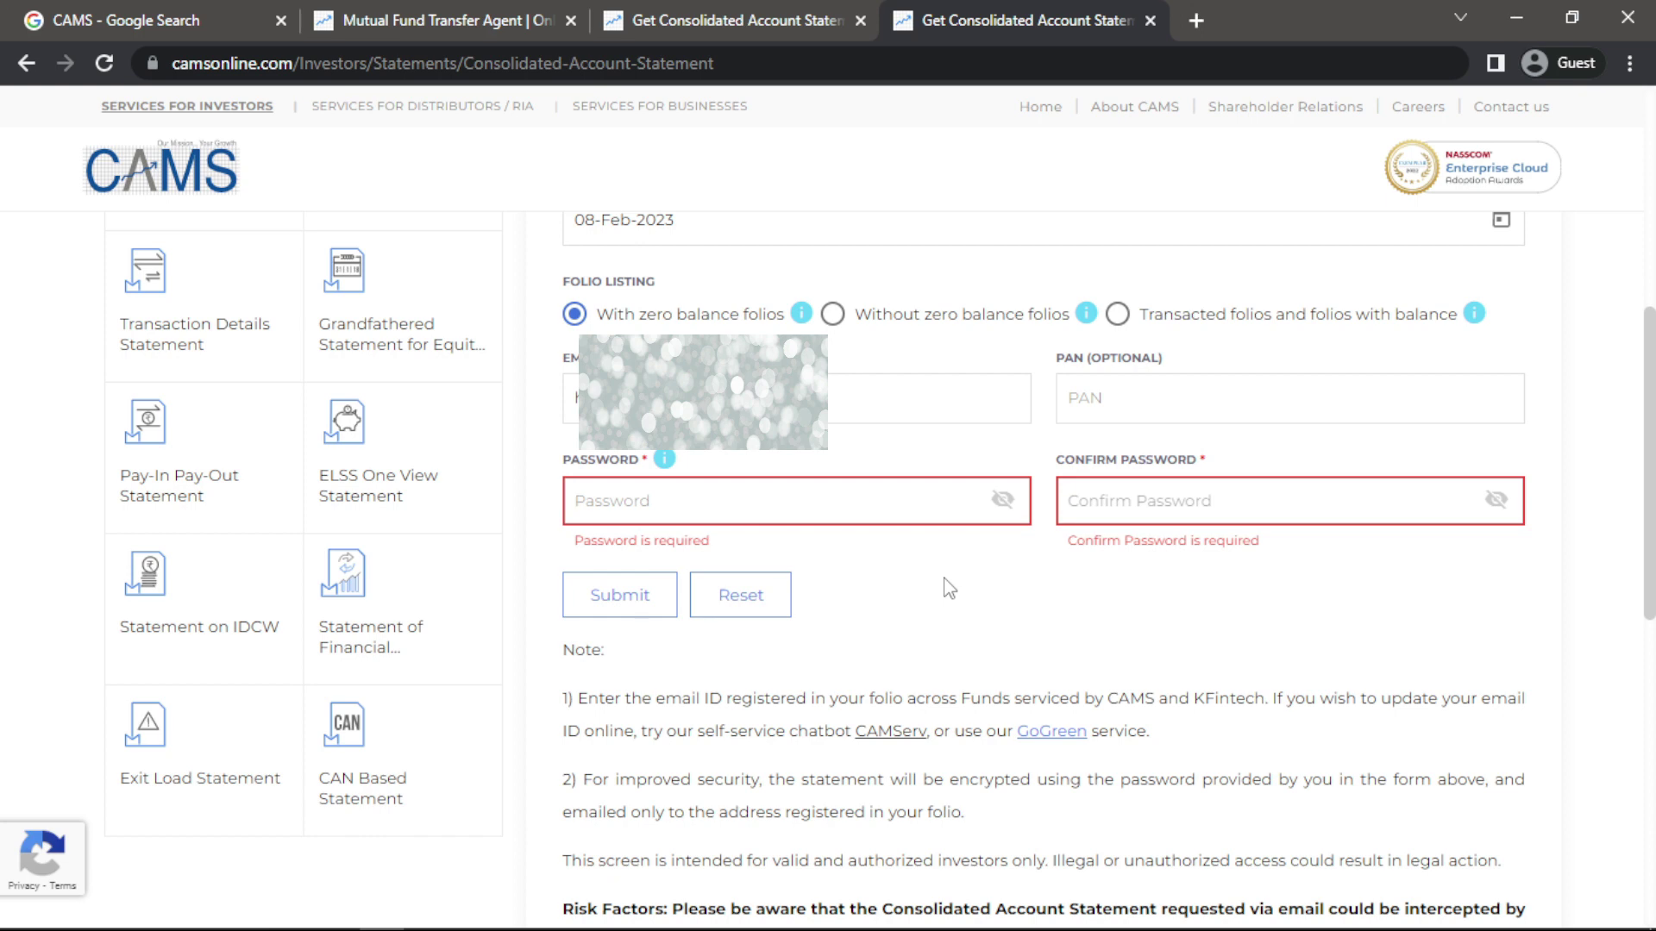
type("•••••")
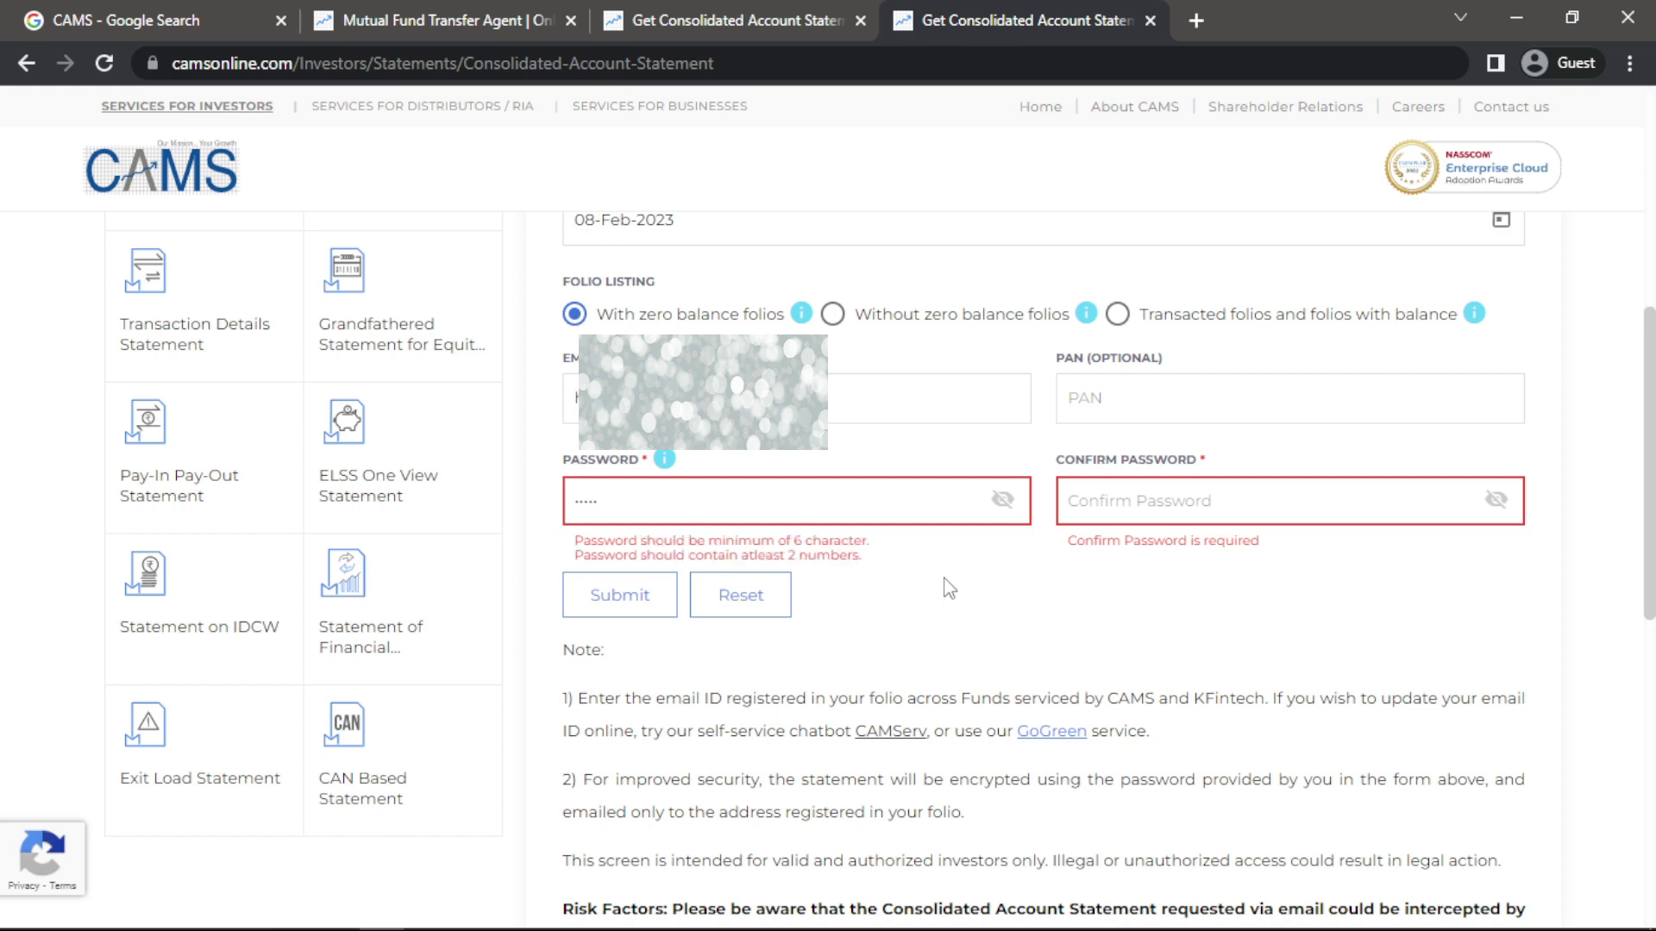
key("Tab")
type("•••••")
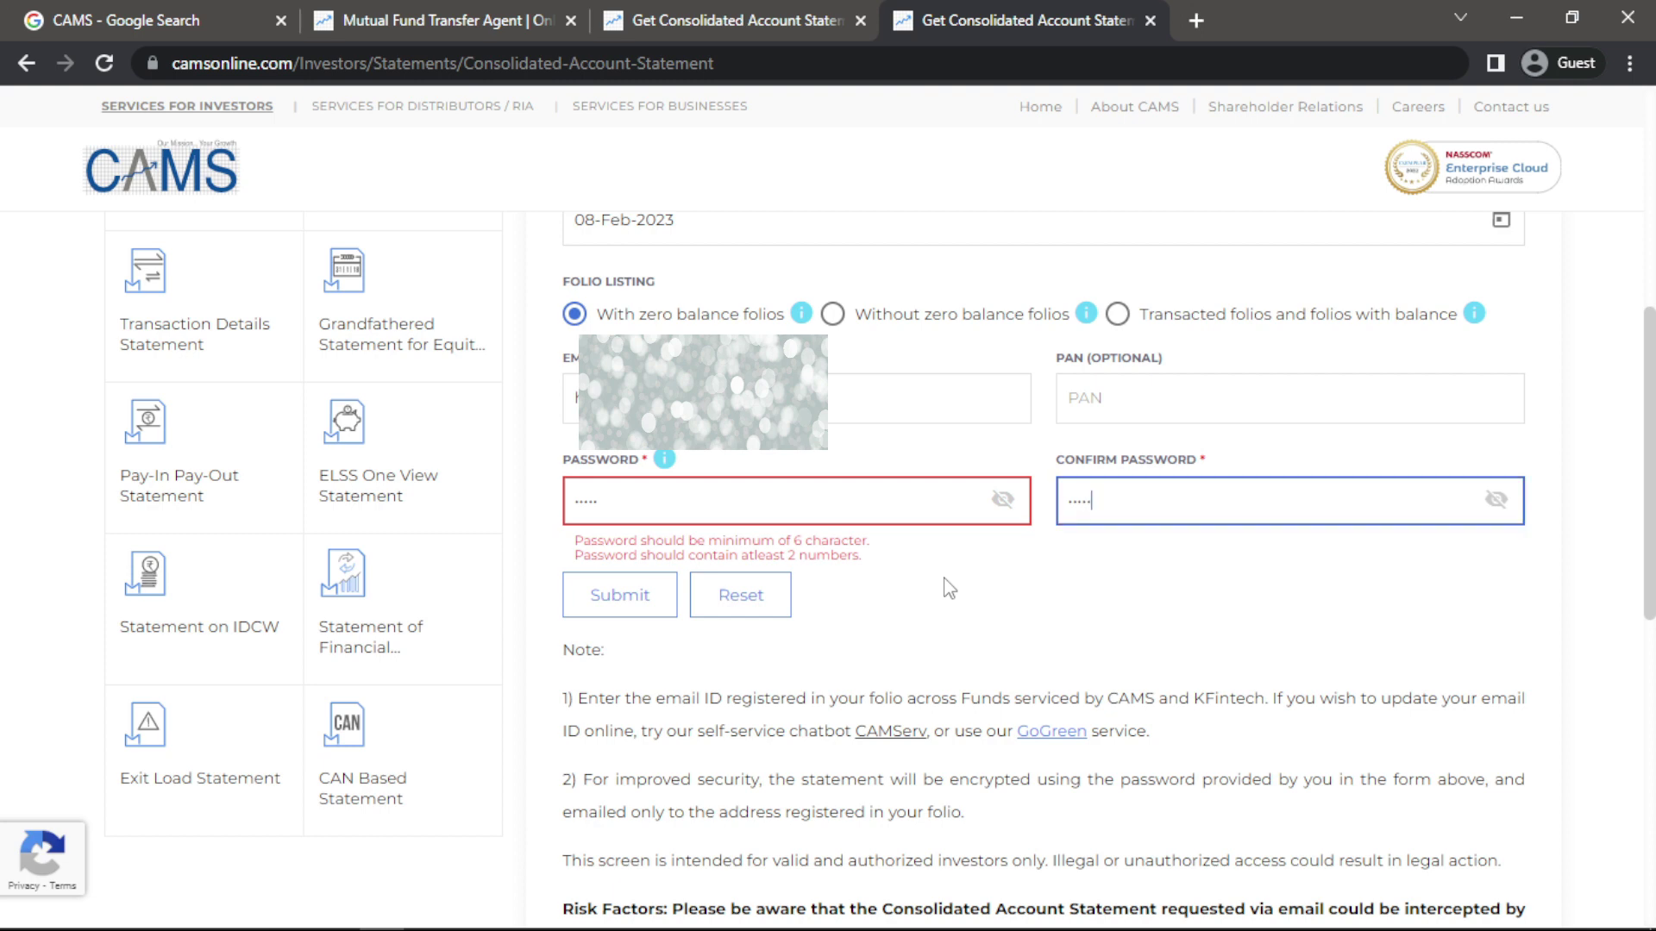
left_click(935, 577)
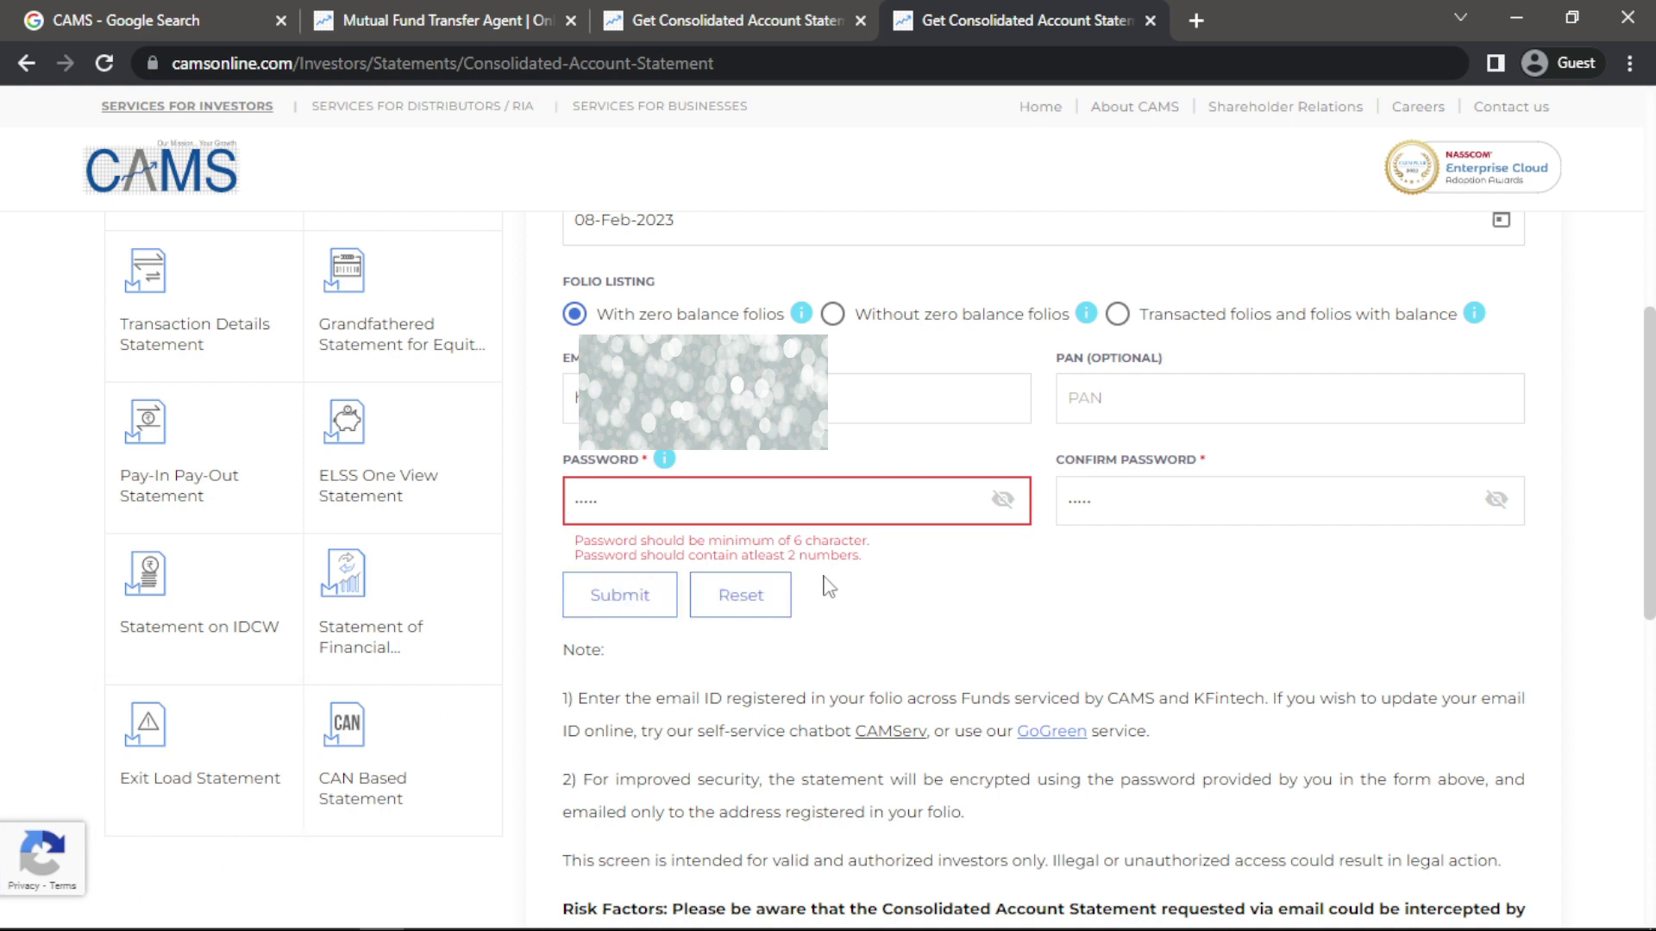
scroll(1035, 566, "down", 1)
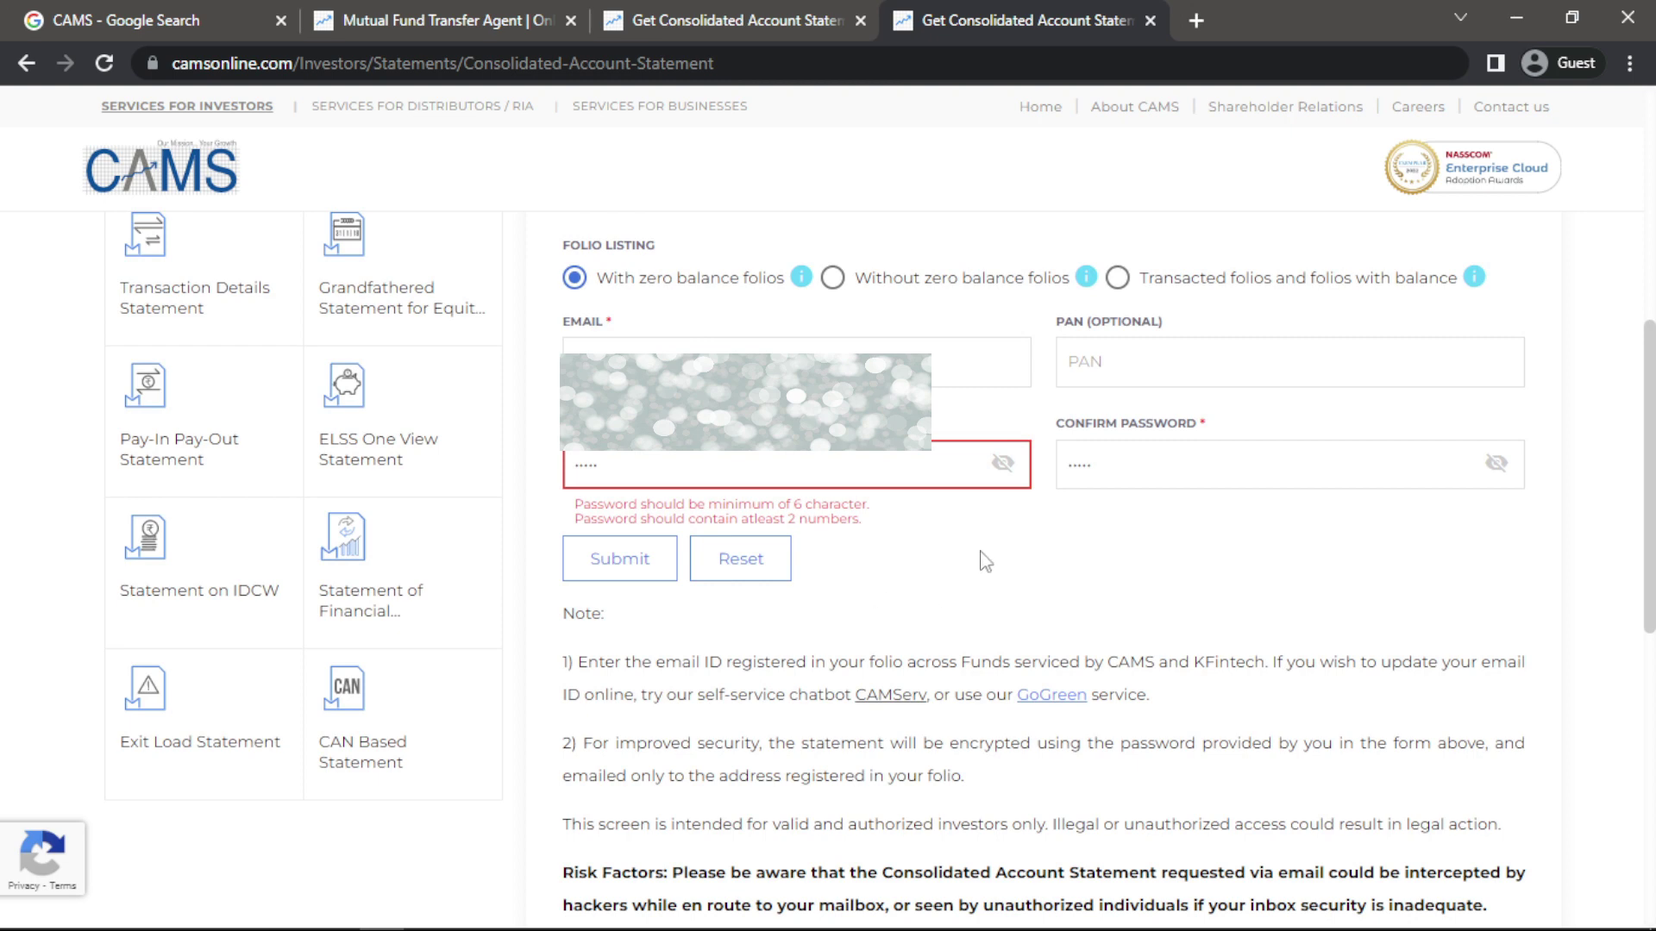
scroll(984, 558, "down", 1)
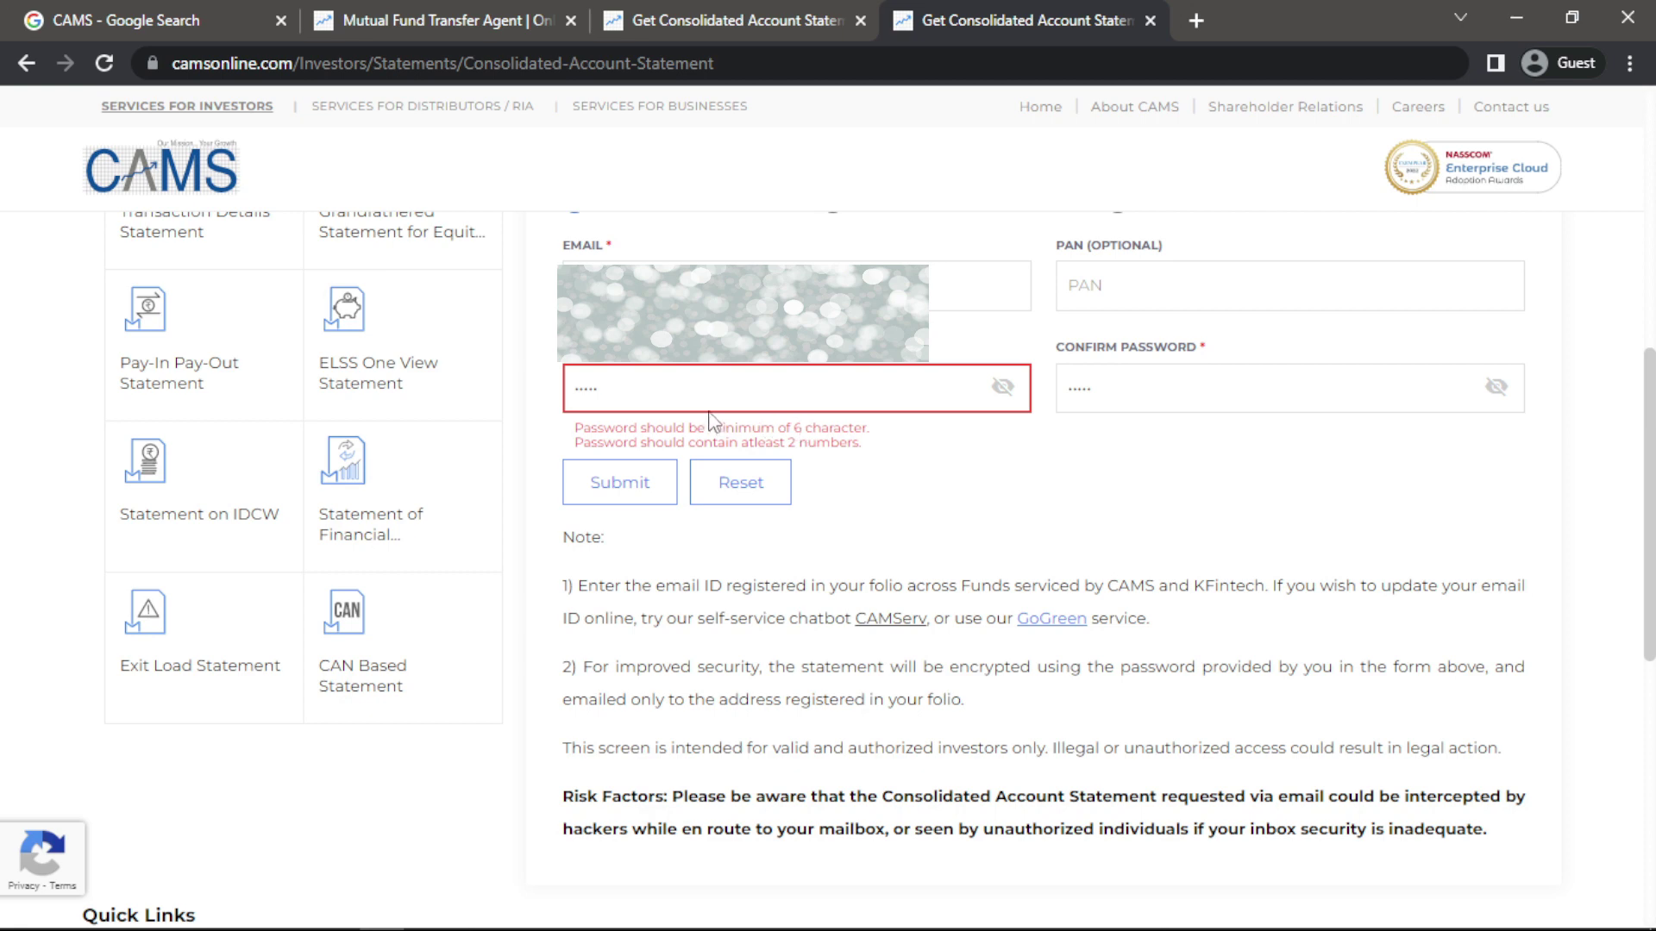
- Lengthen the statement password to meet the password rules, enter the same password in Confirm Password, and submit the statement request
left_click(718, 387)
type("*****")
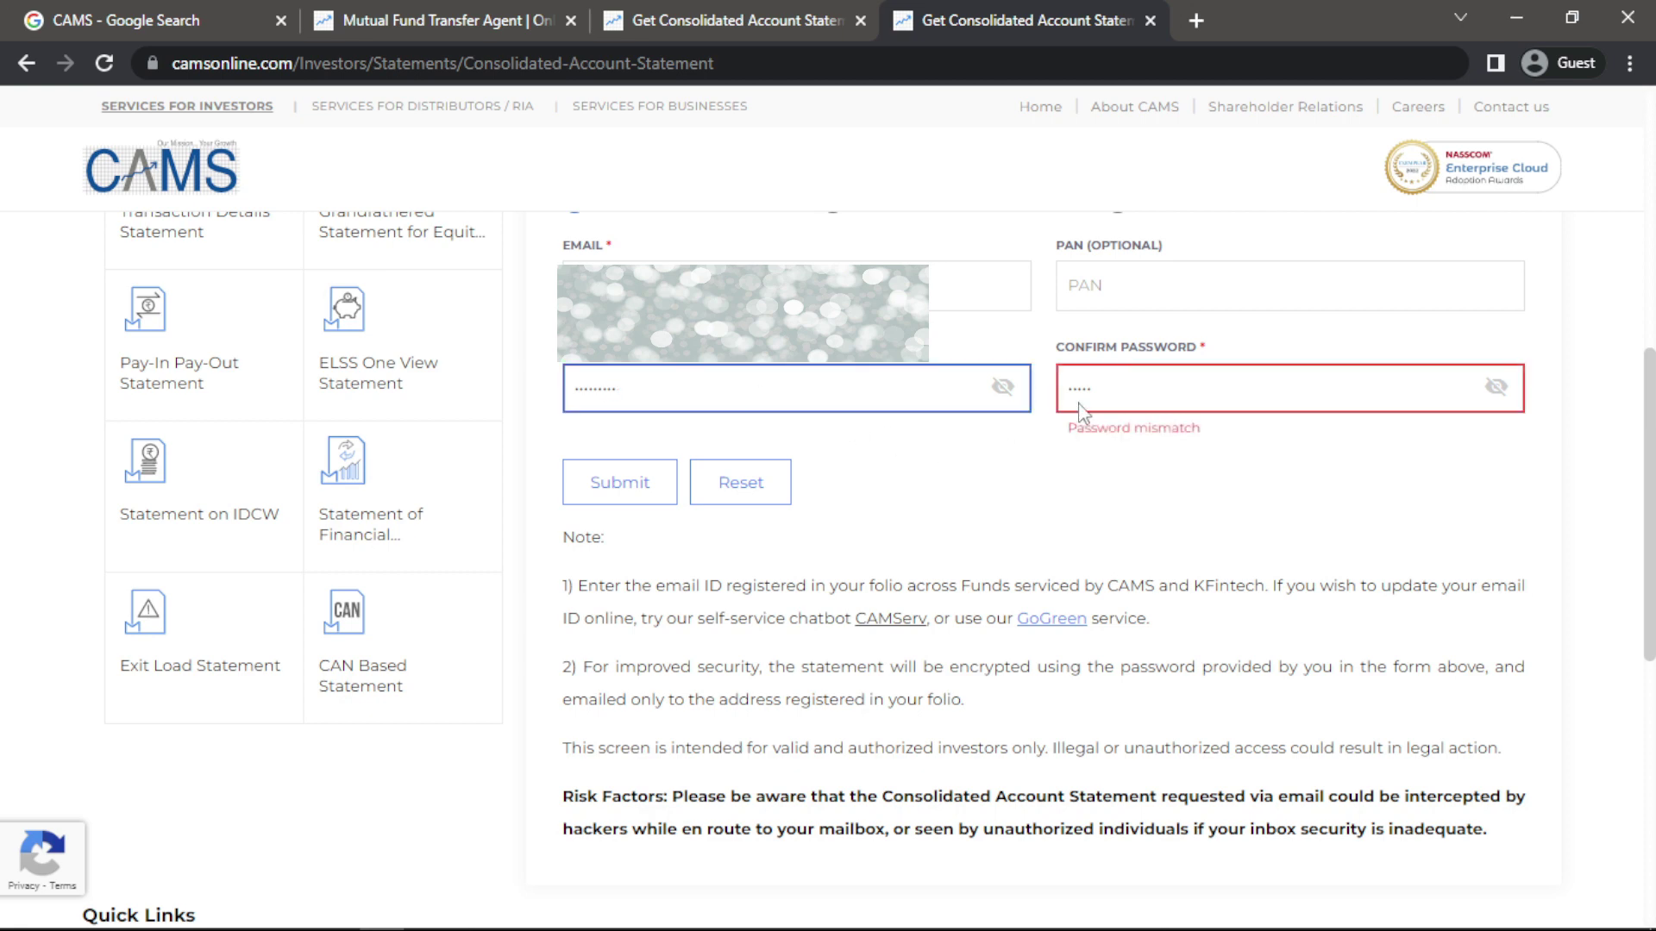
left_click(1104, 395)
type("**")
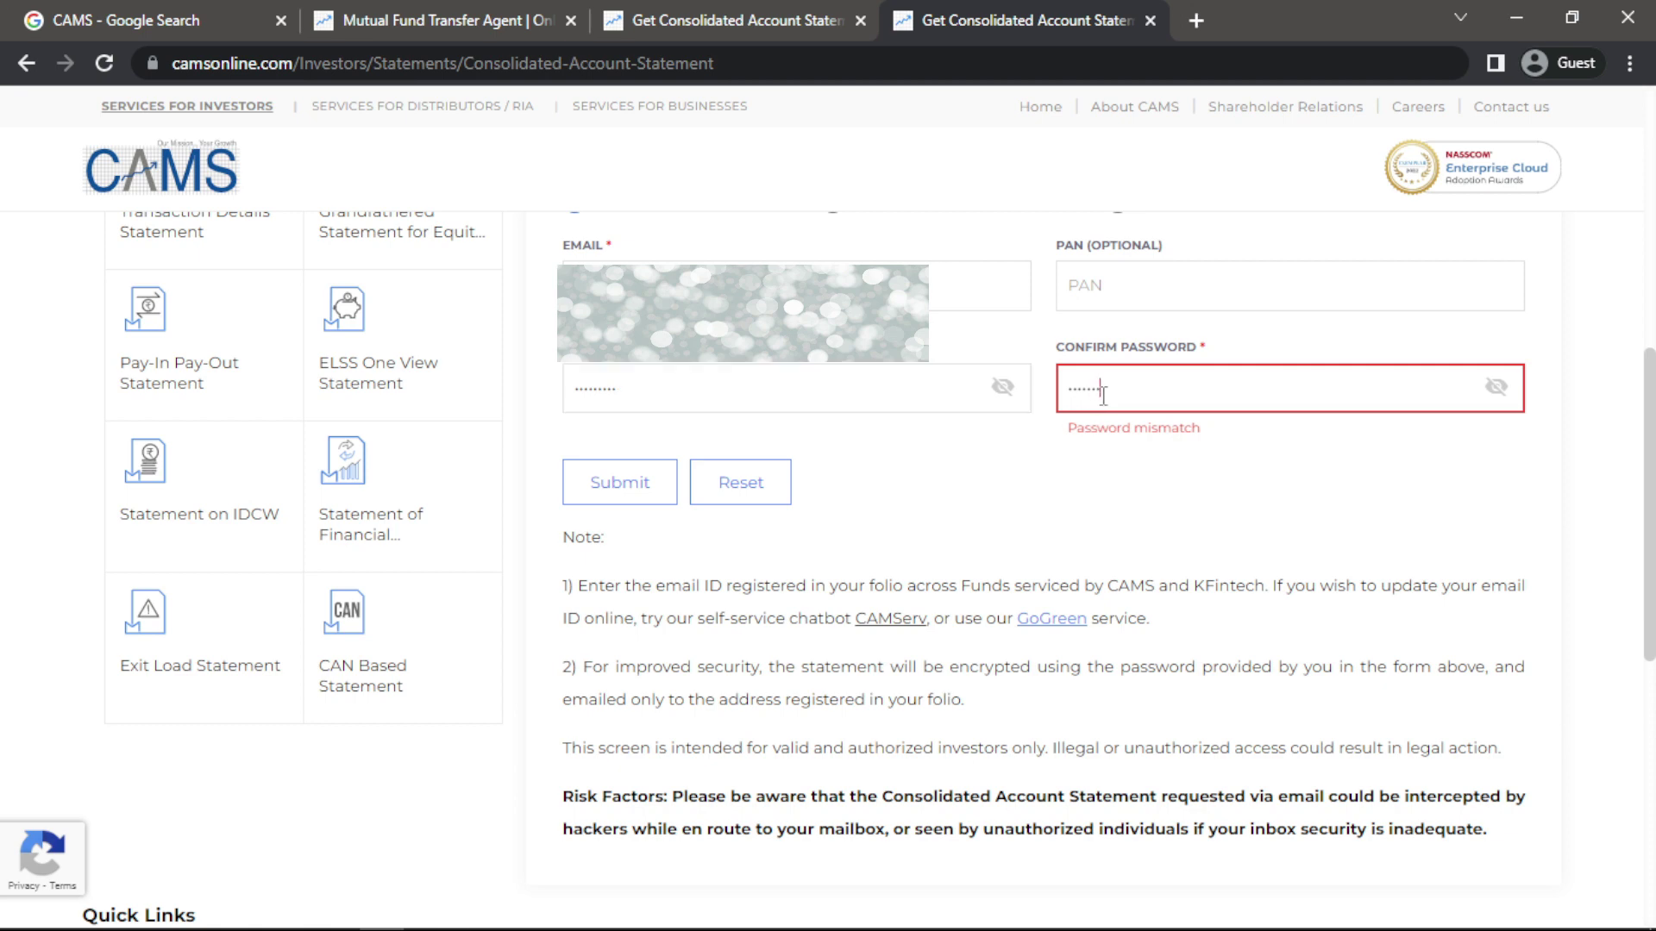
type("***")
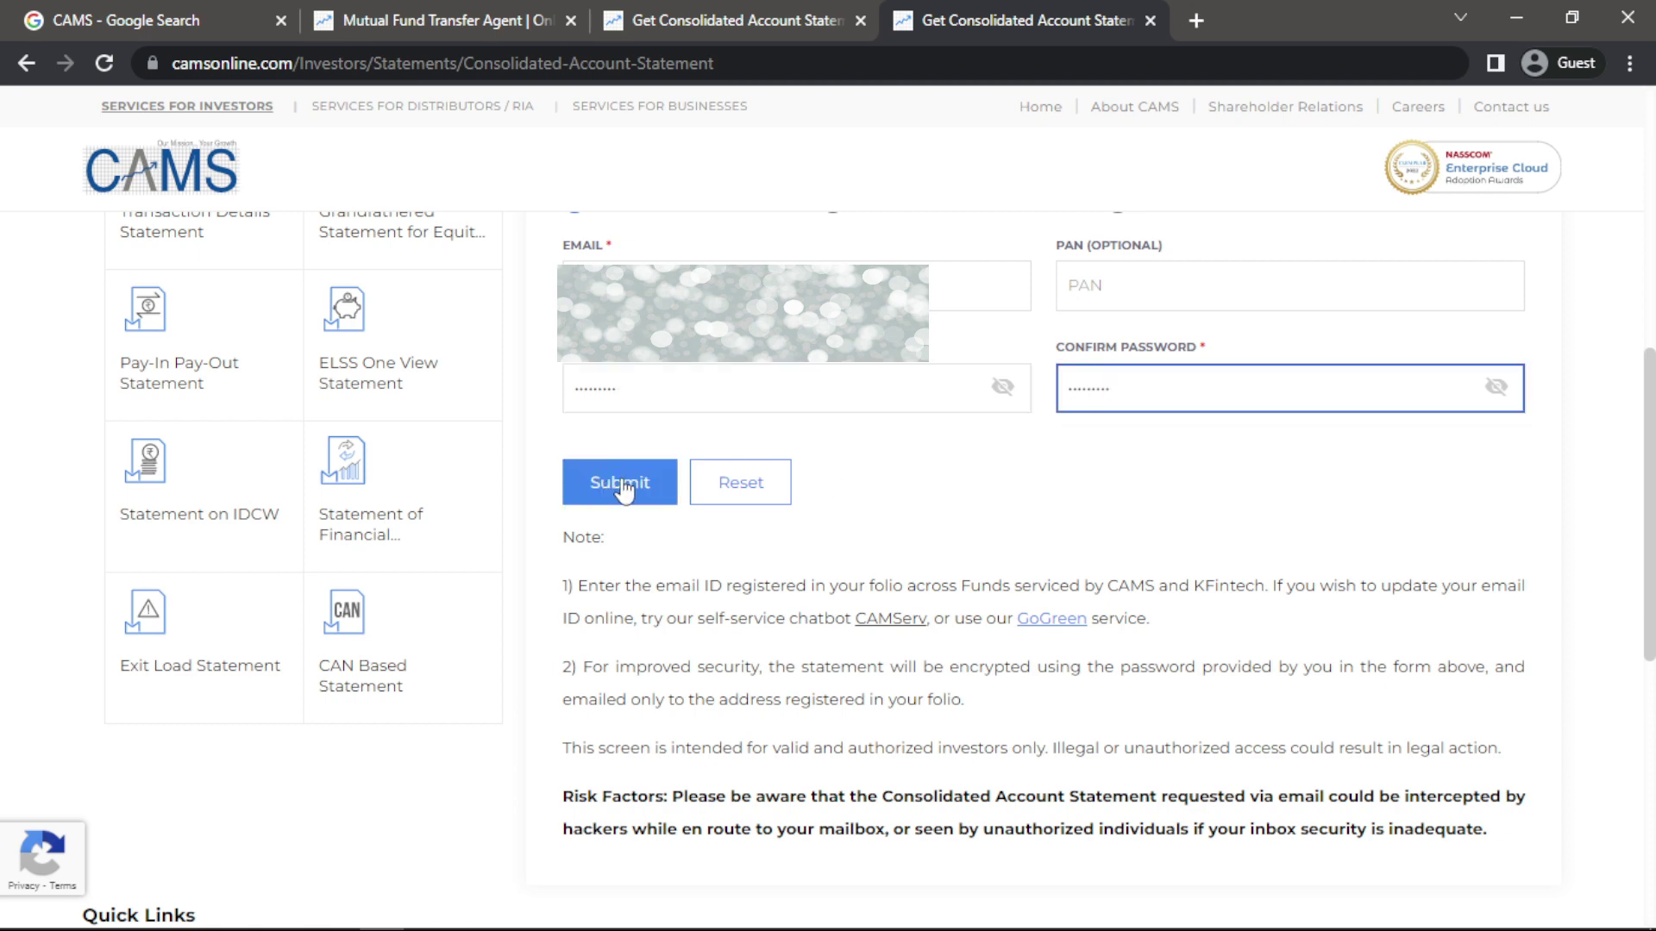
left_click(623, 489)
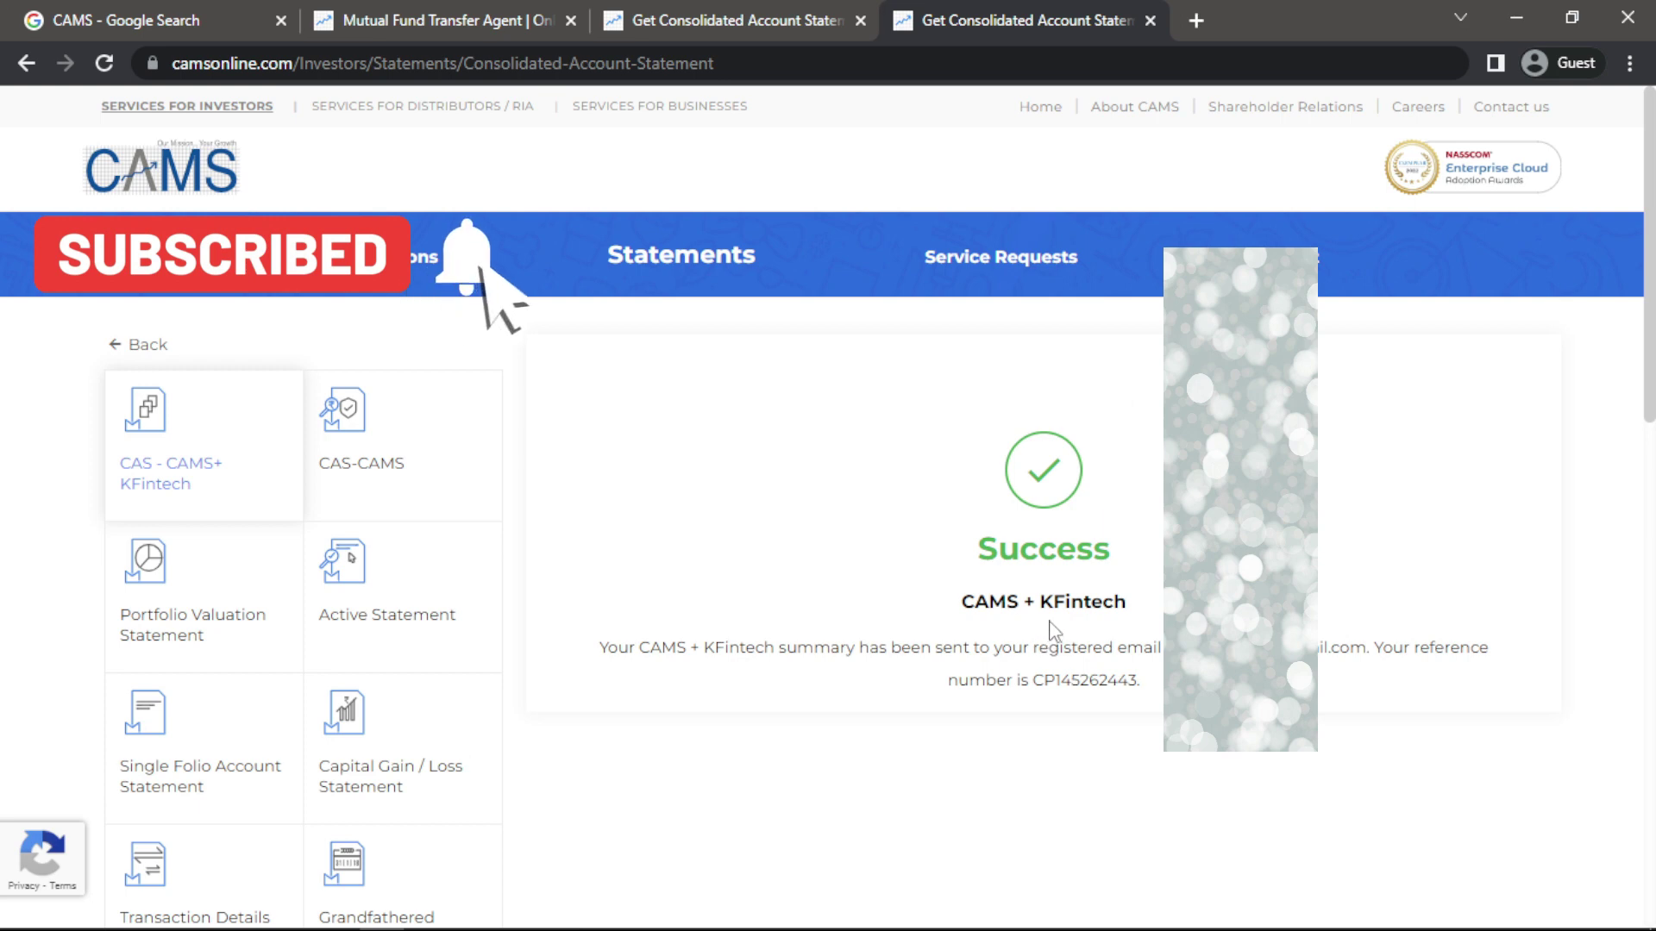
- Review the request confirmation and highlight the text containing its reference number
scroll(1050, 639, "down", 2)
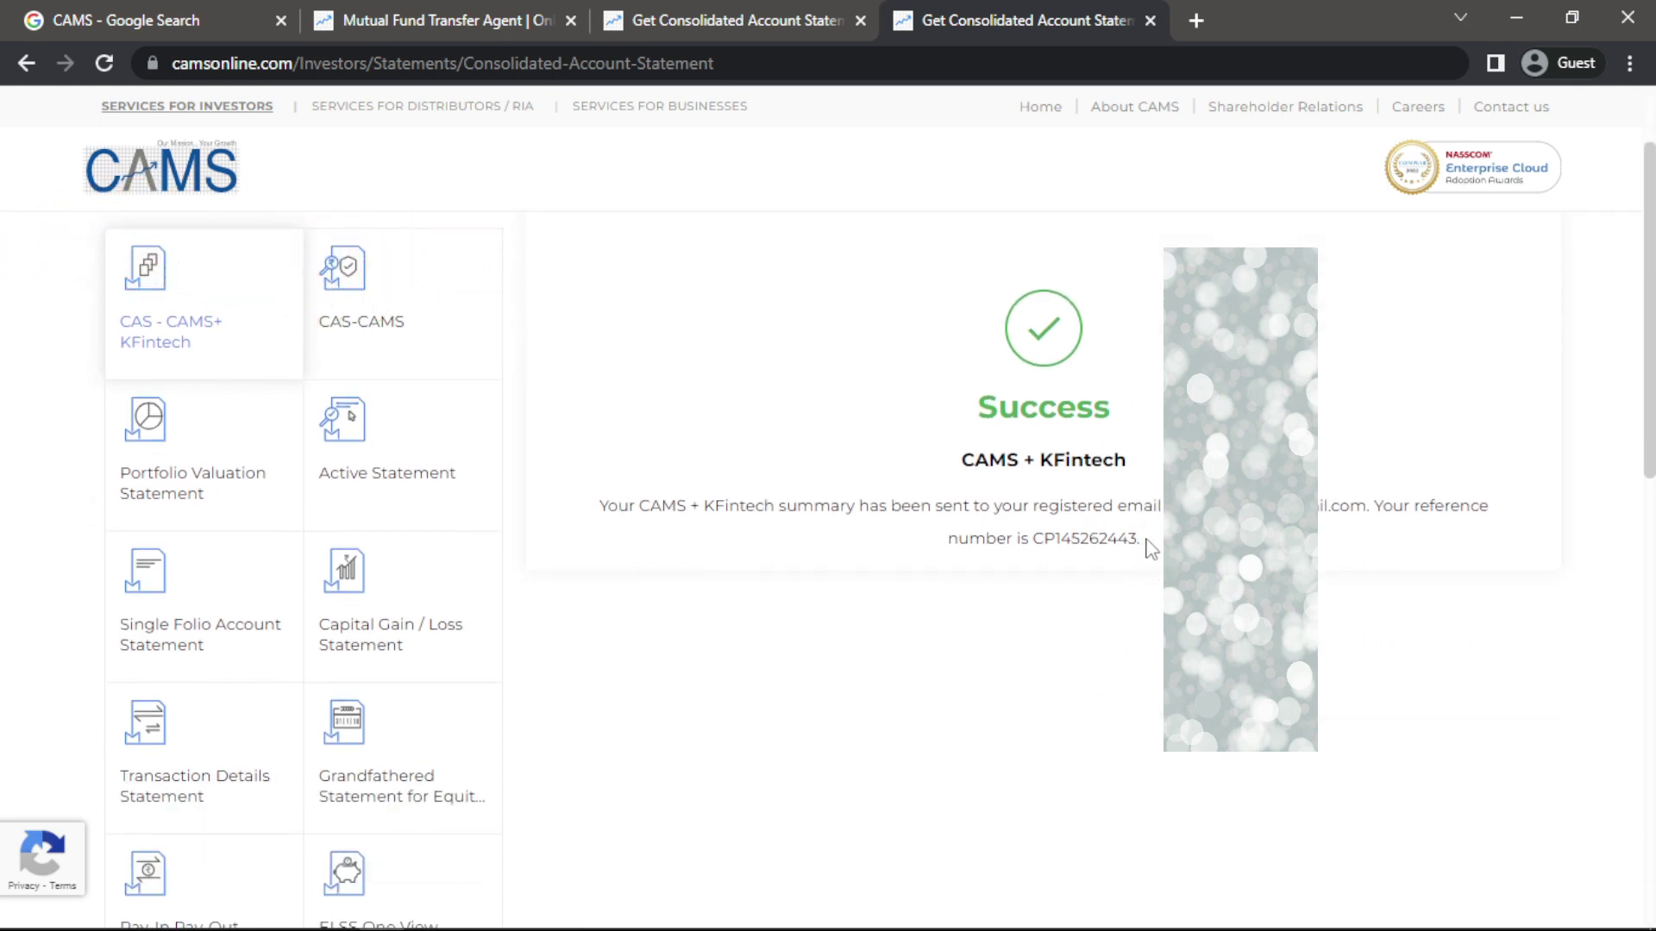
left_click_drag(1142, 541, 950, 545)
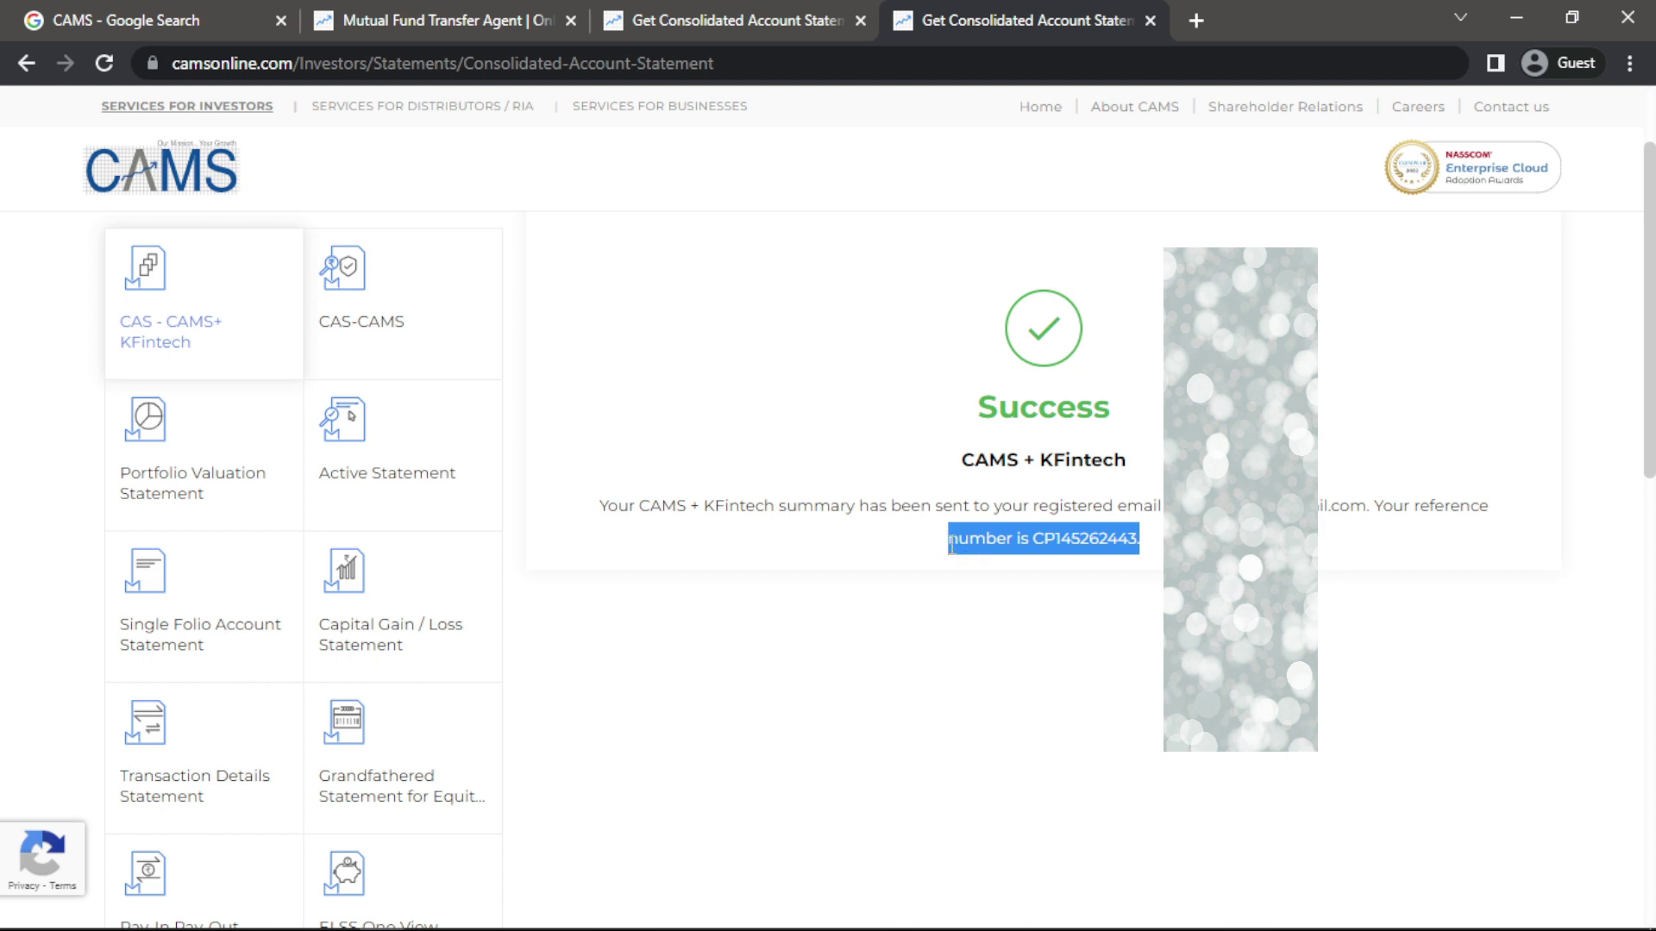